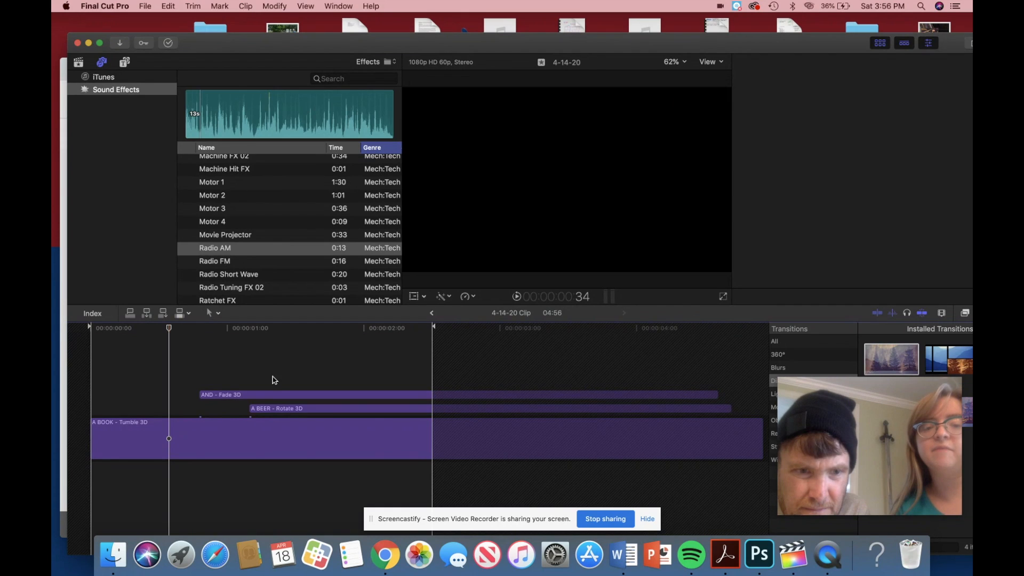
Step: Preview the title animation at several frames and select the A BOOK, A BEER and AND title clips one at a time
left_click(248, 358)
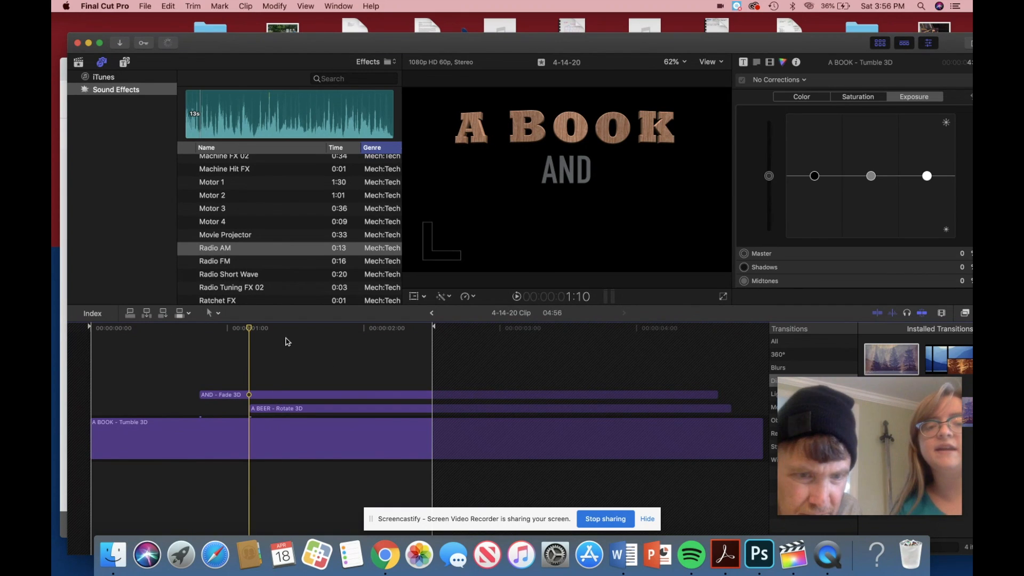
left_click(286, 342)
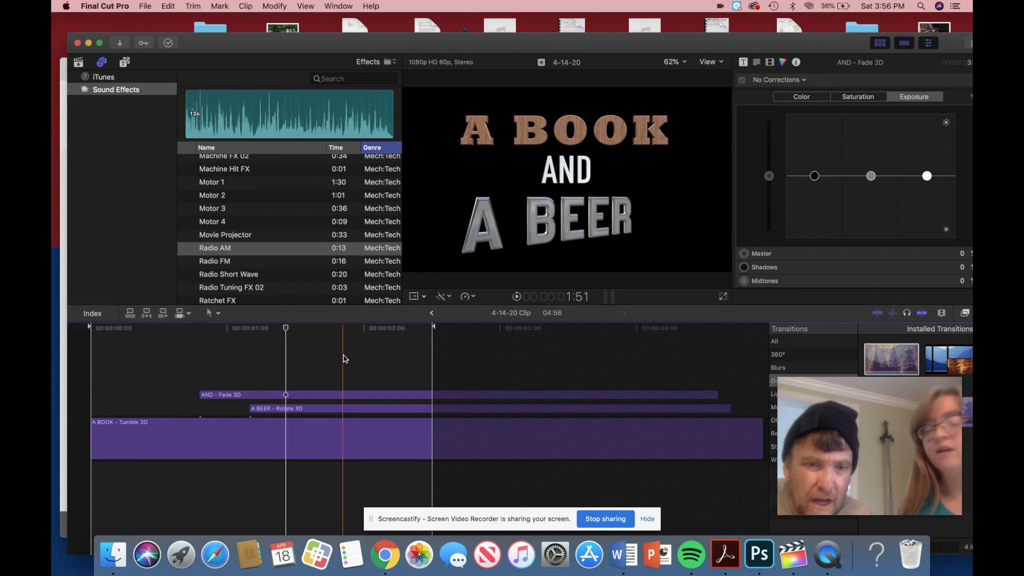
left_click(219, 442)
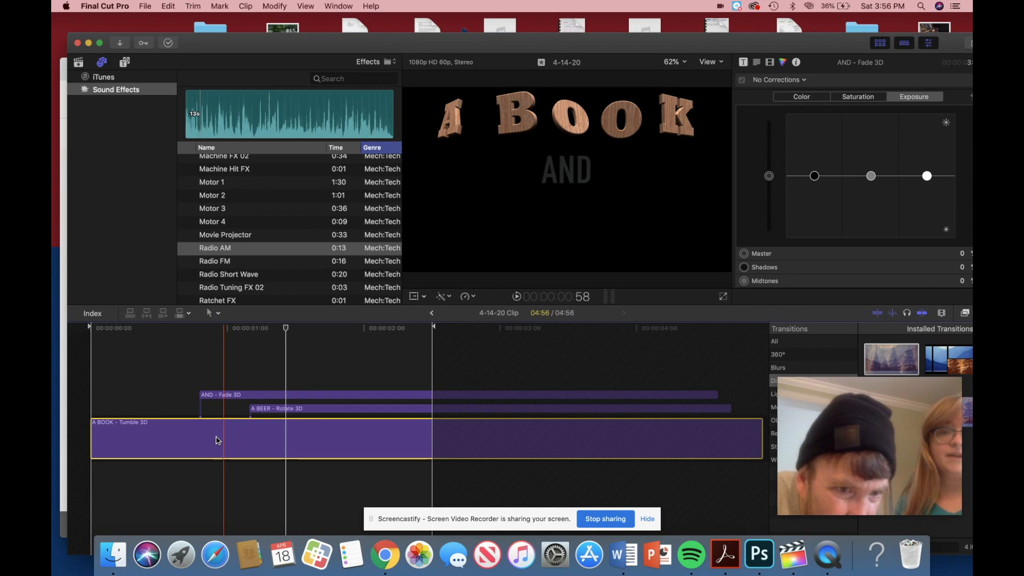
left_click(292, 409)
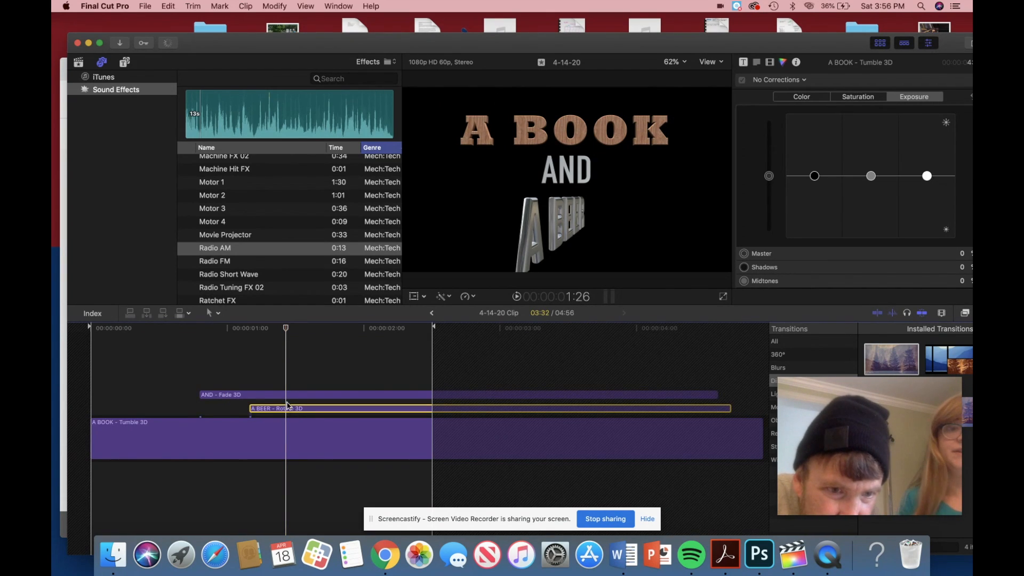
left_click(283, 395)
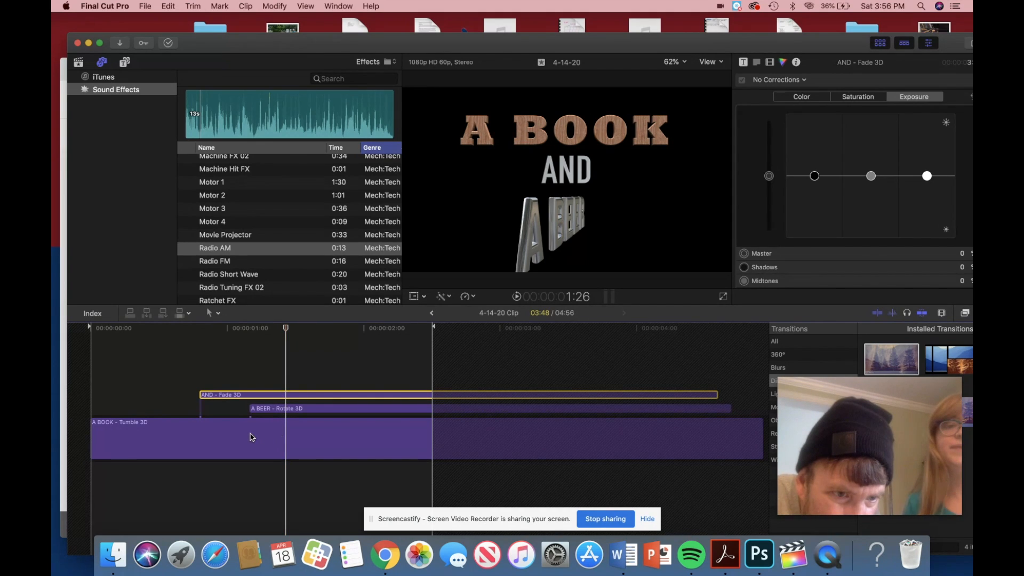
left_click(250, 436)
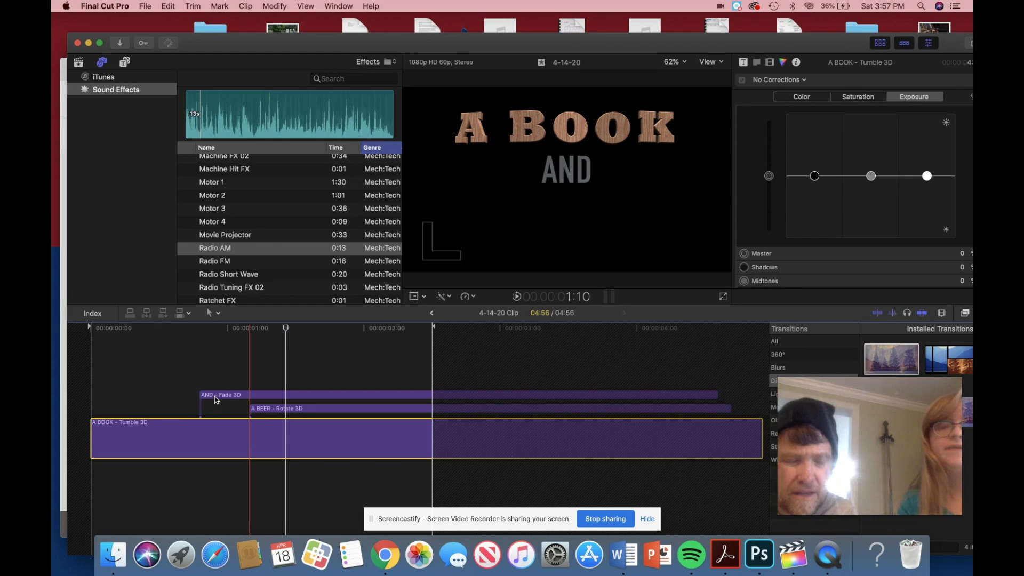
Step: Select all three title clips together and show the New Compound Clip command for them without running it
left_click(177, 384)
left_click_drag(176, 385, 311, 456)
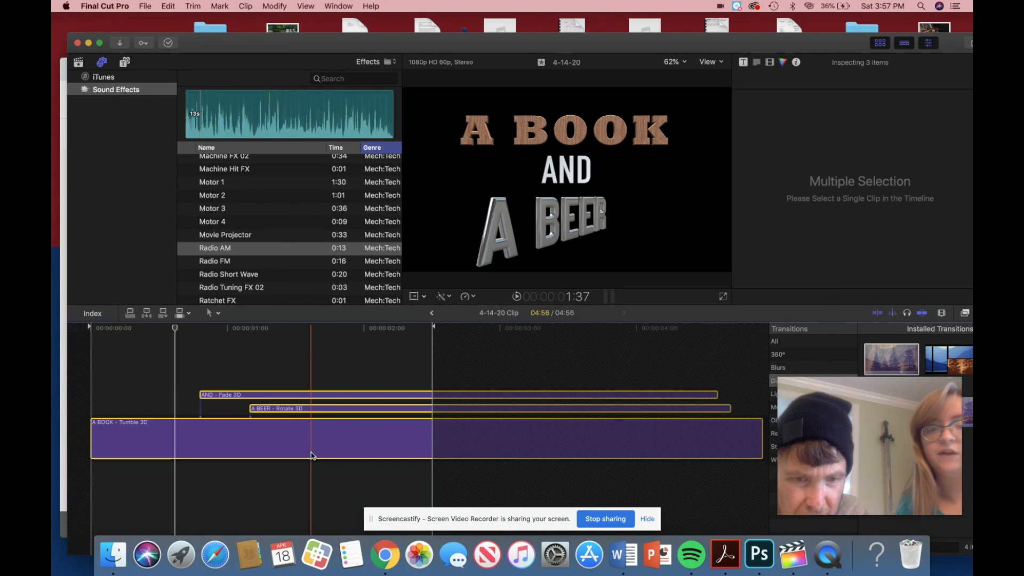
right_click(312, 456)
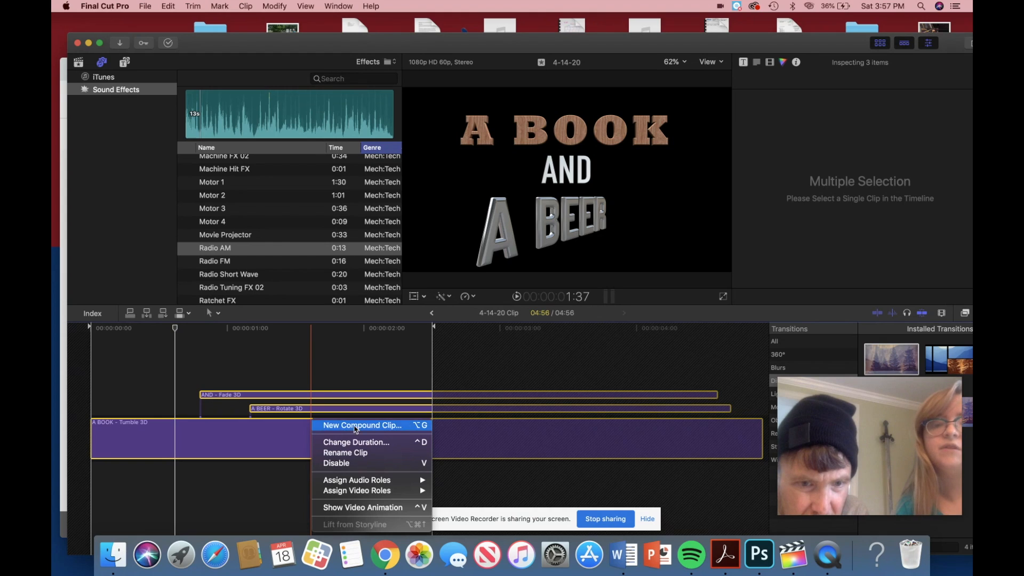
left_click(339, 380)
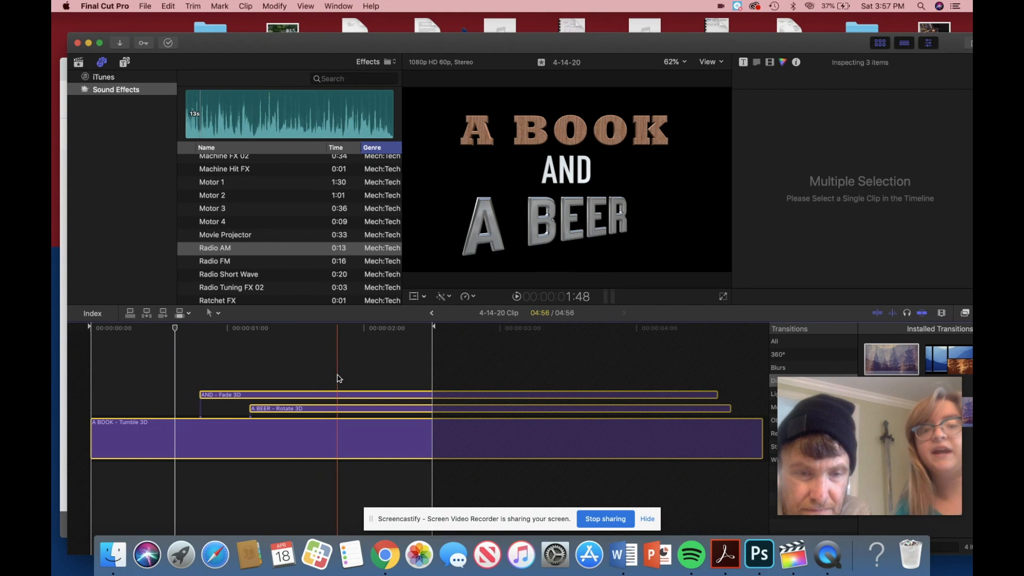
Step: Return to the parent Book & a Beer Clip 1 timeline and select the 4-14-20 Clip compound clip
left_click(431, 314)
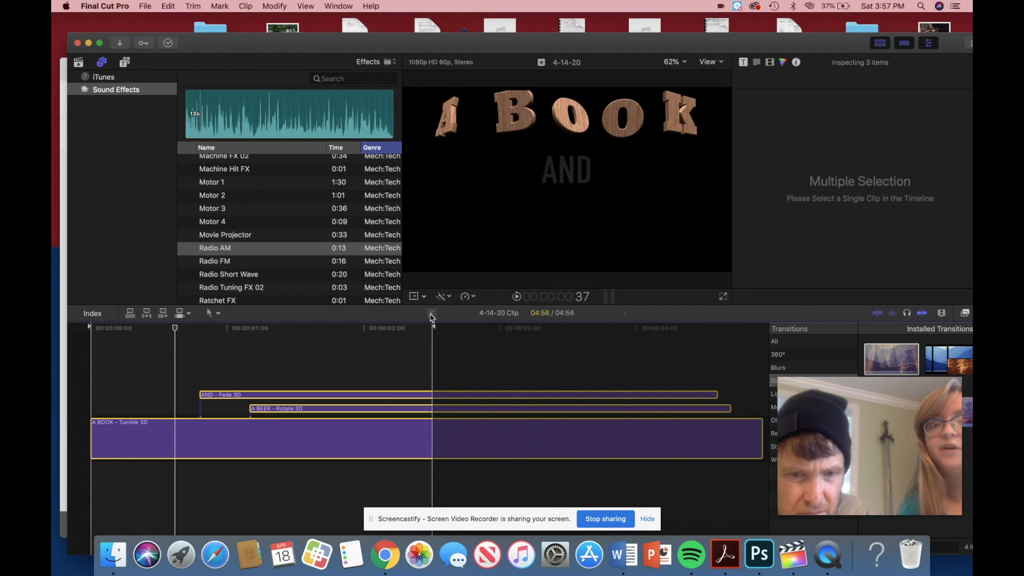
left_click(186, 395)
key("super+6")
left_click(231, 445)
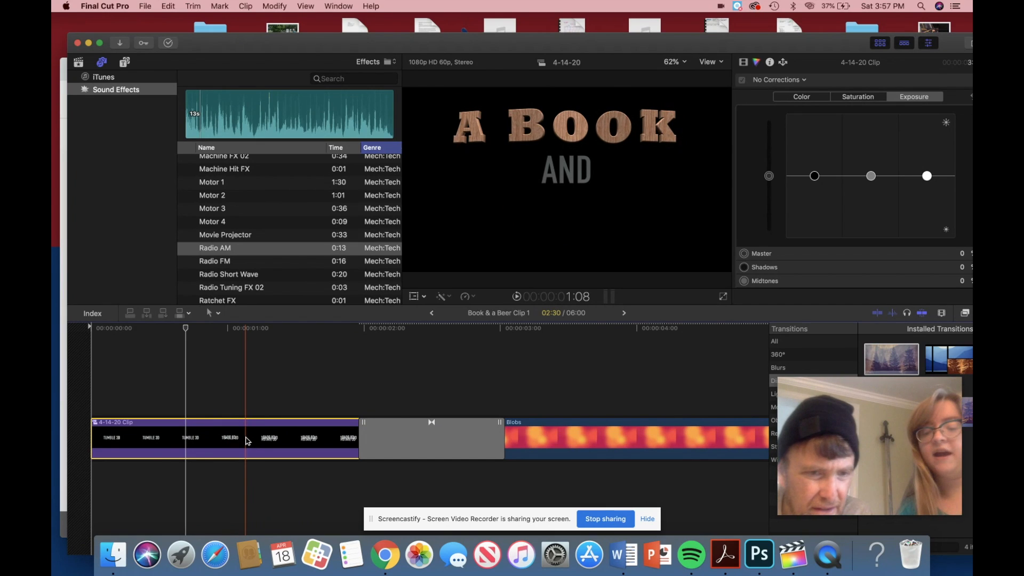
Step: Open the 4-14-20 Clip compound clip to view its title layers, and go back to the parent timeline
double_click(247, 441)
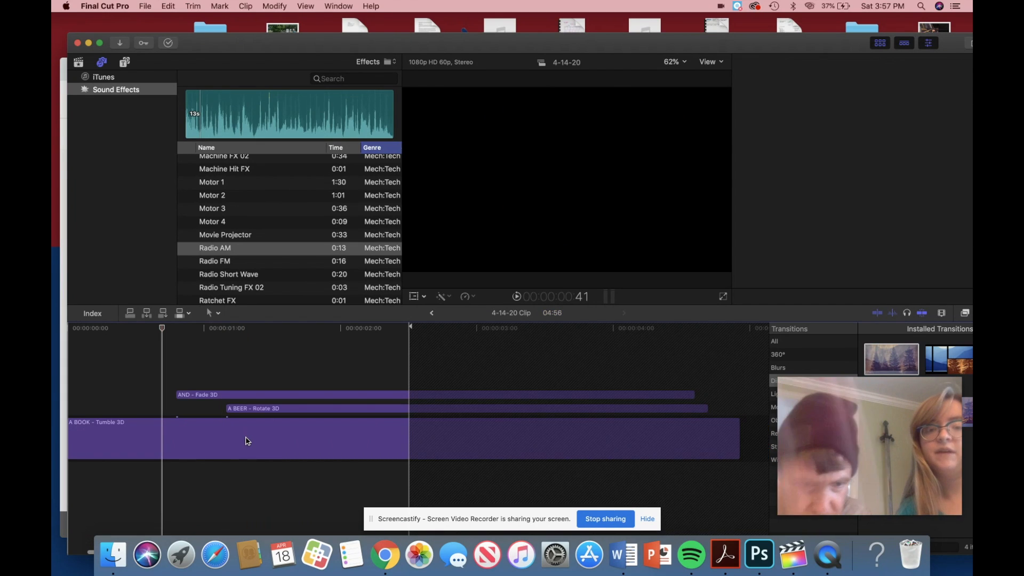
left_click(216, 445)
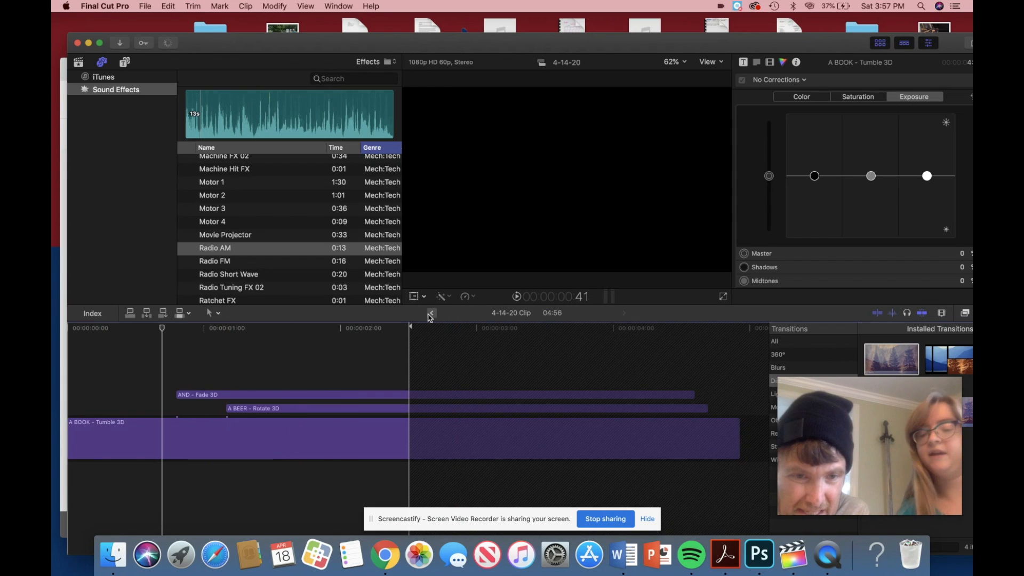
left_click(431, 314)
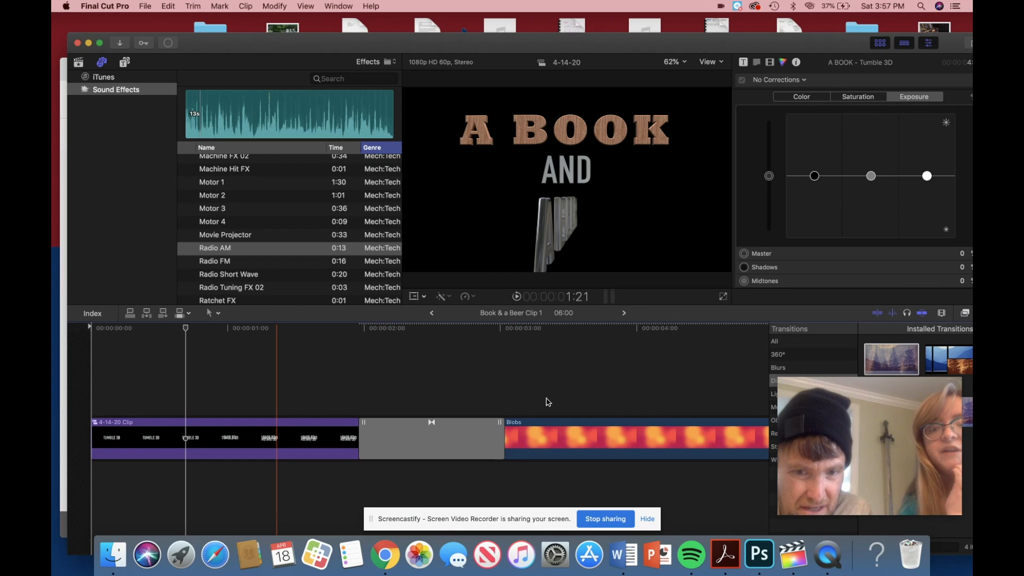
Step: Add the Fabric texture generator beneath the start of the Blobs clip in the timeline
left_click(602, 380)
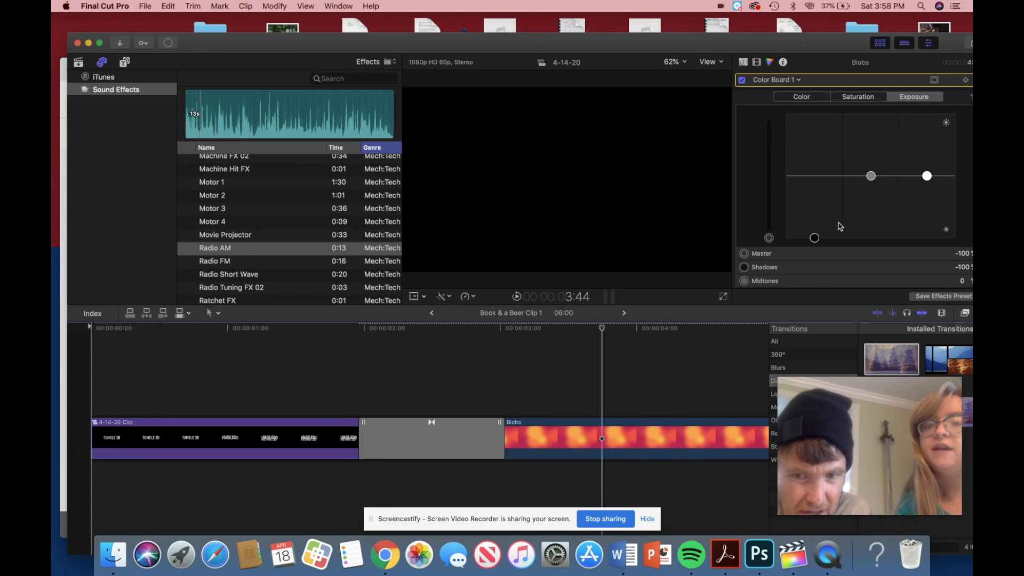
left_click(125, 62)
left_click(195, 114)
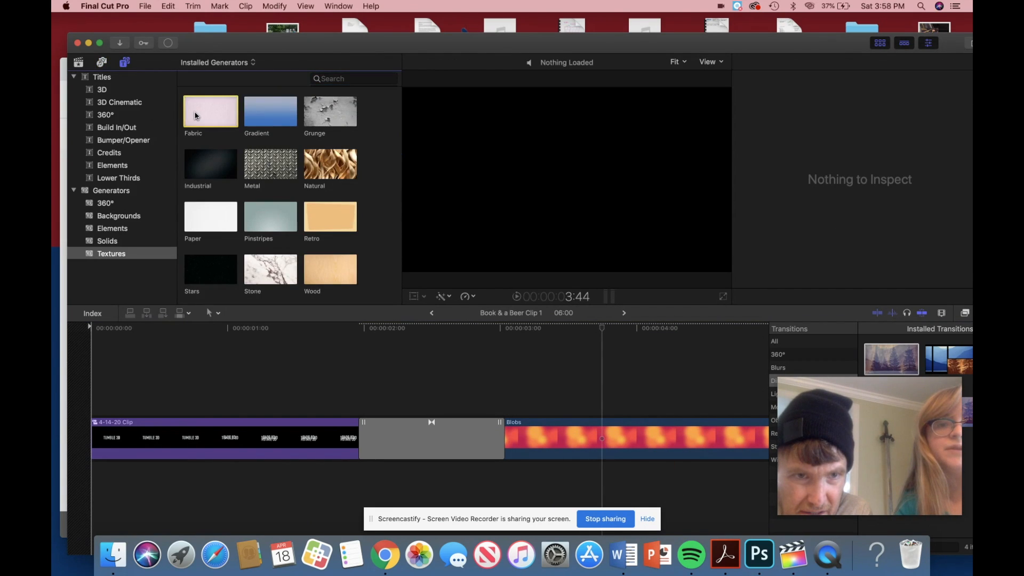
left_click_drag(195, 114, 482, 498)
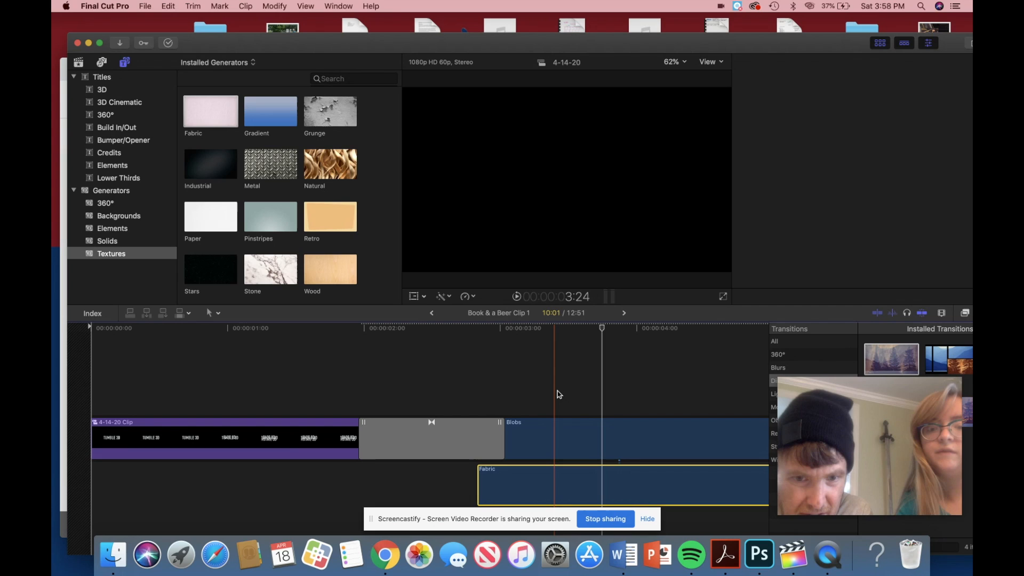
Step: Delete the Fabric clip to compare the frame without it, and undo the deletion
left_click(557, 394)
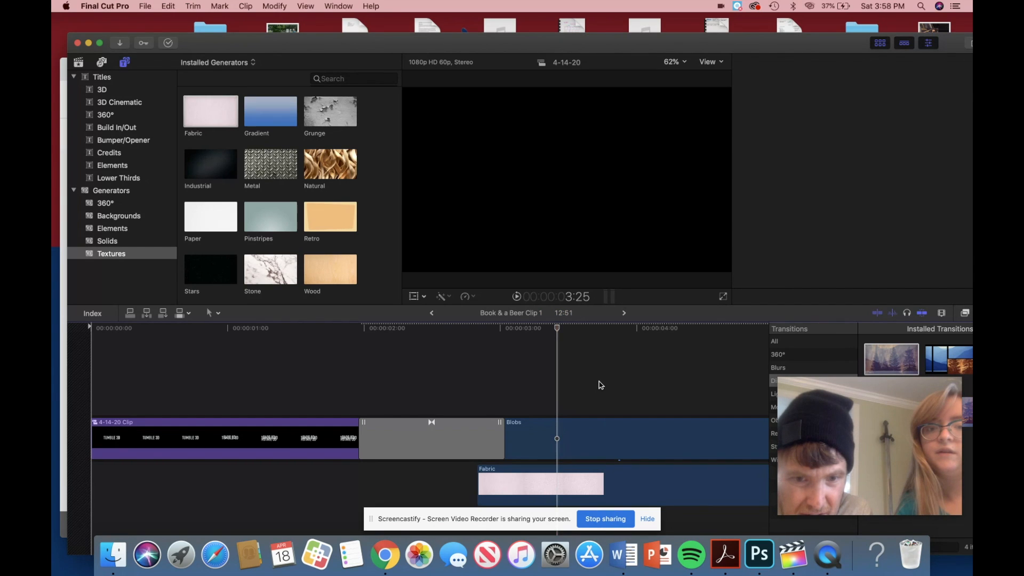
left_click(599, 385)
left_click(577, 479)
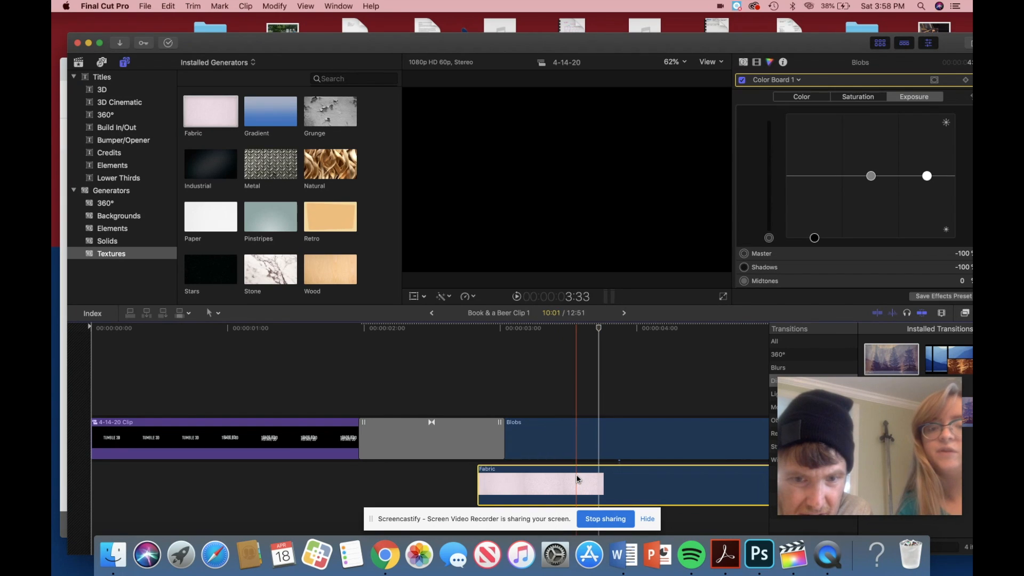
key("Delete")
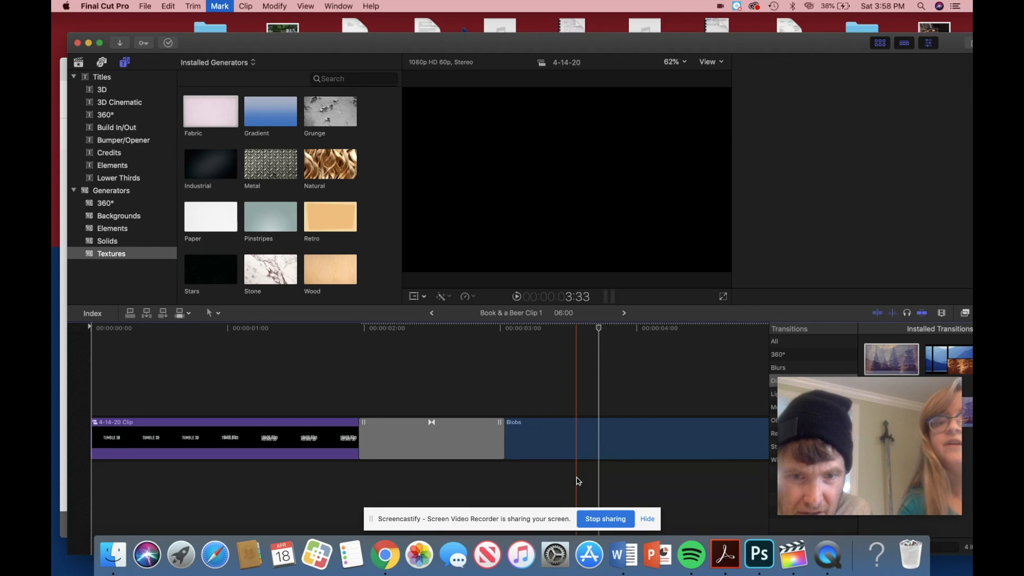
left_click(556, 393)
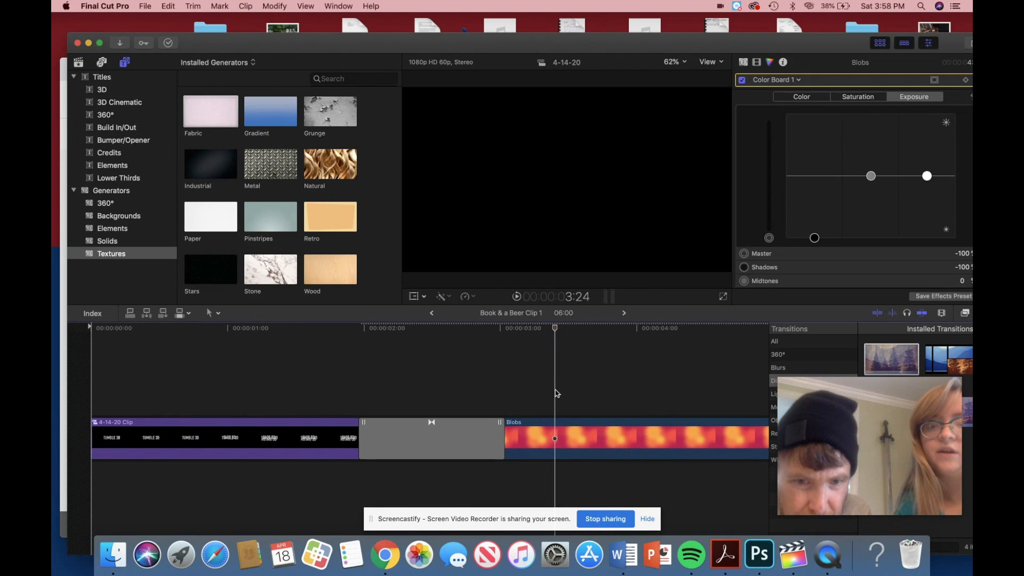
key("super+z")
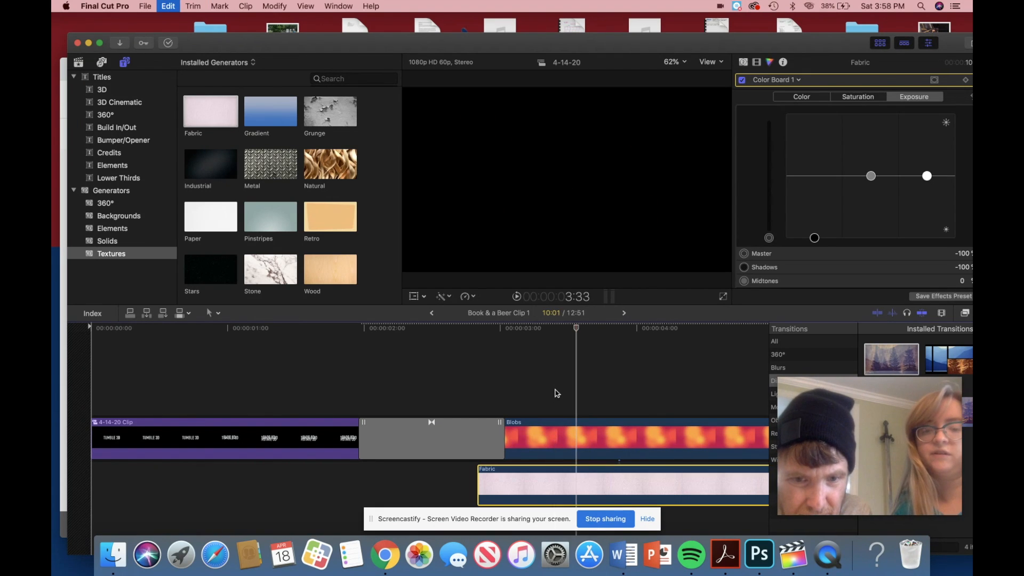
key("super+z")
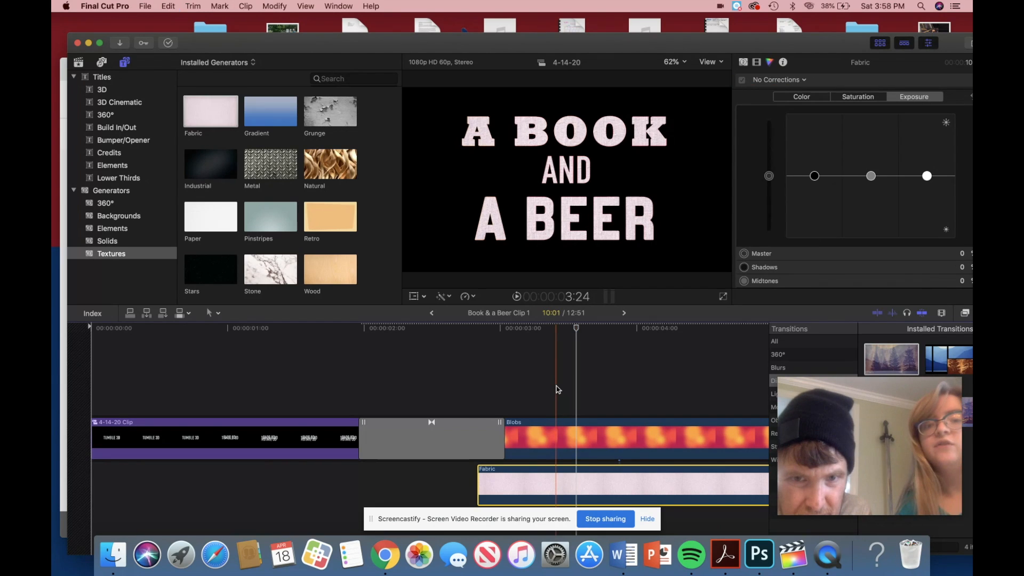
Step: With the Blobs clip selected, shift the application window to expose its cut-off side and list the Masks video effects
left_click(560, 434)
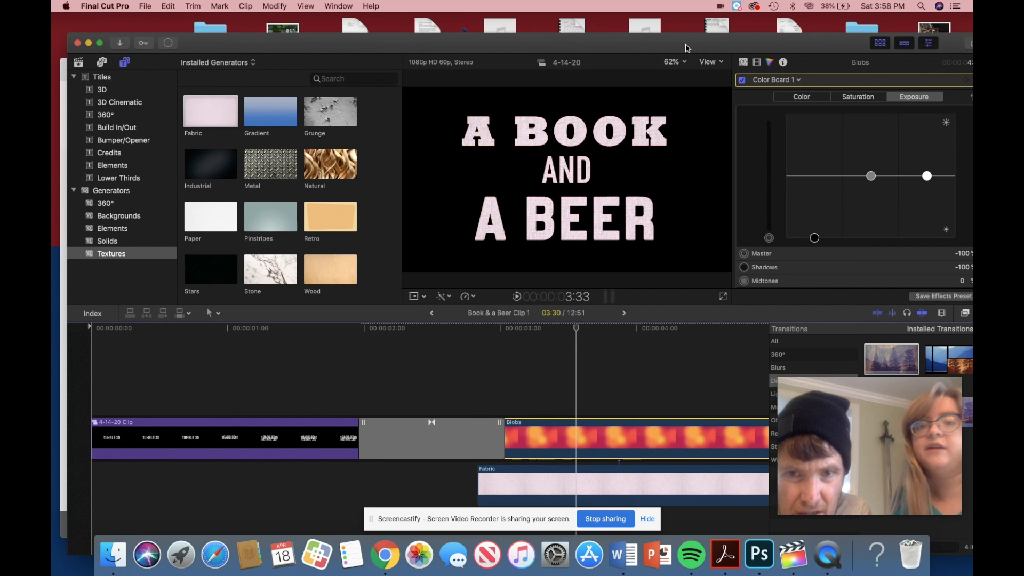
left_click_drag(686, 48, 566, 21)
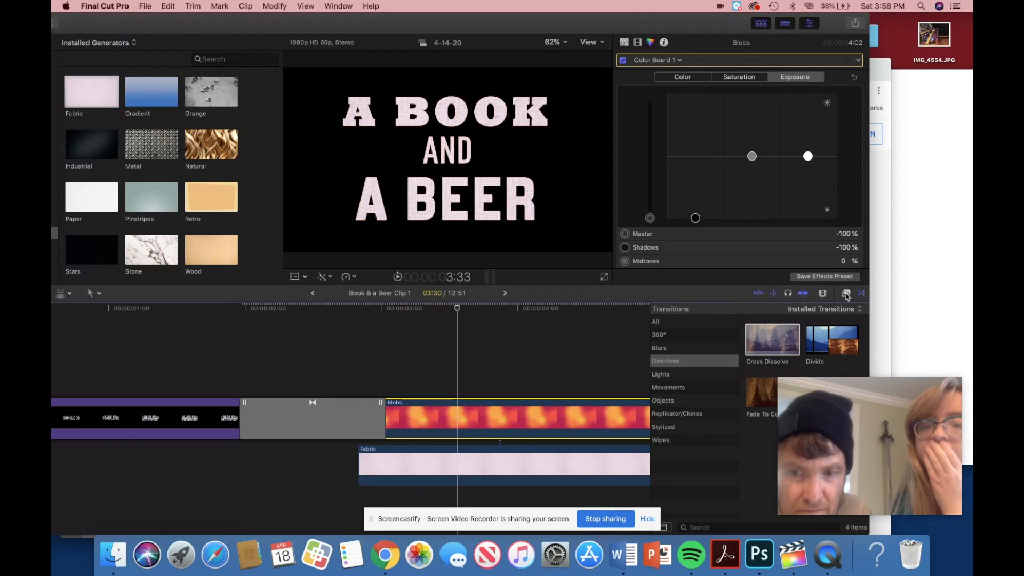
left_click(846, 293)
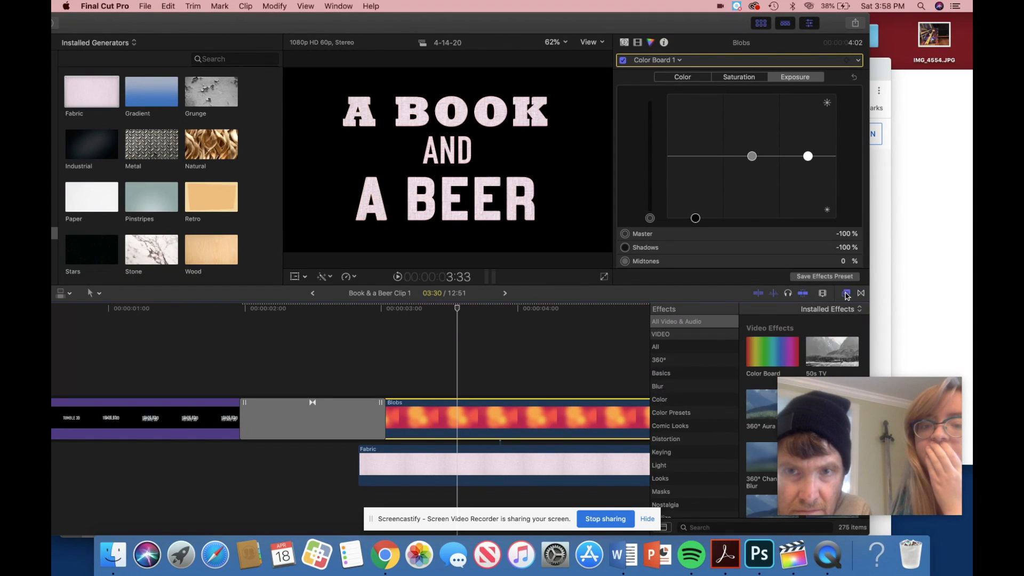
left_click(846, 294)
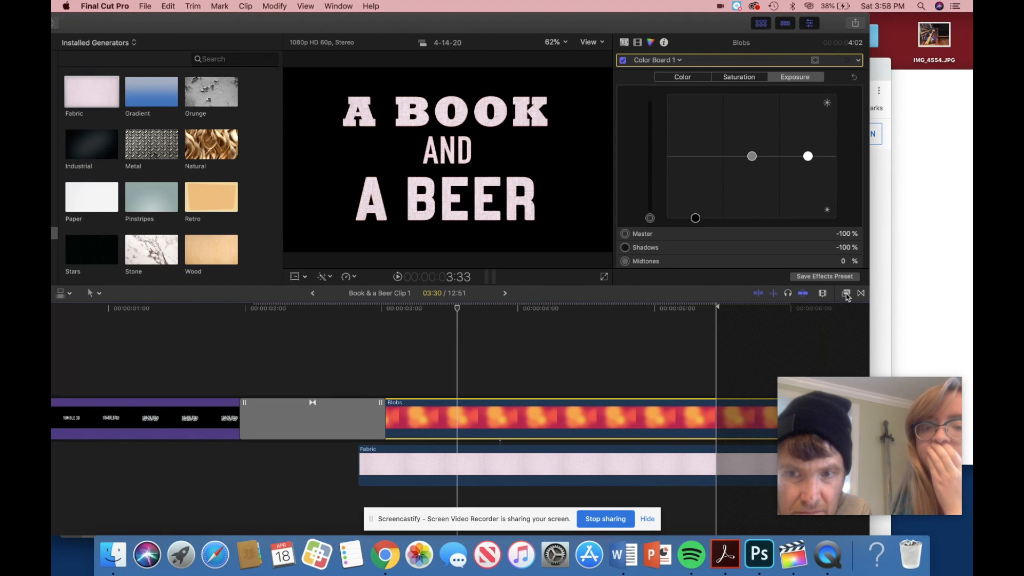
key("super+5")
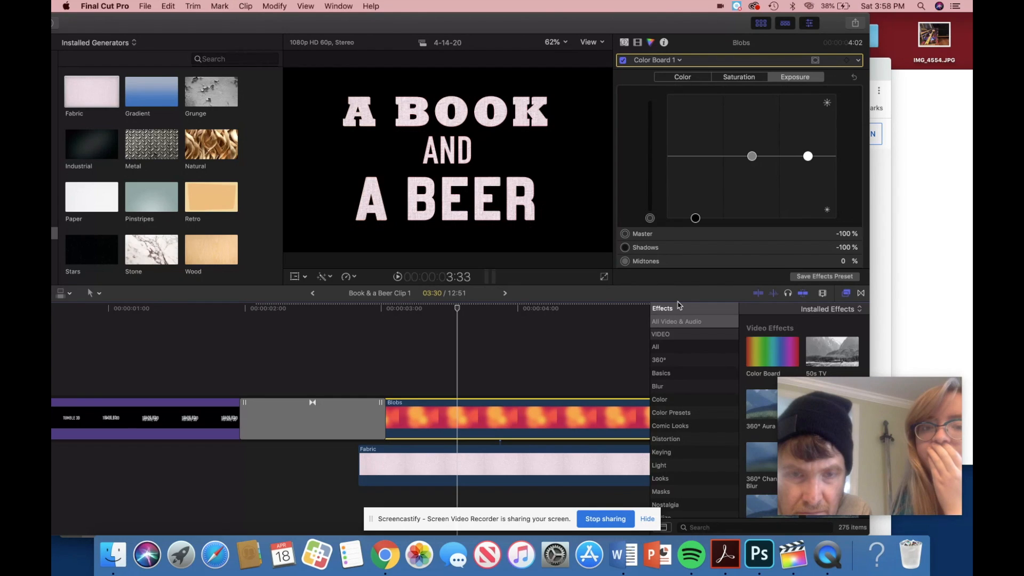
scroll(707, 458, "down", 1)
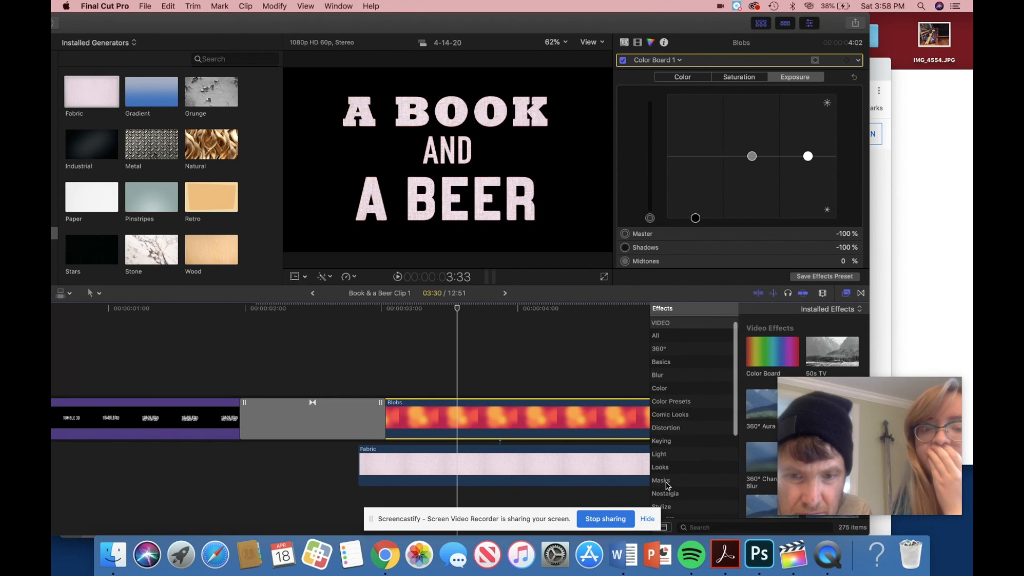
left_click(666, 482)
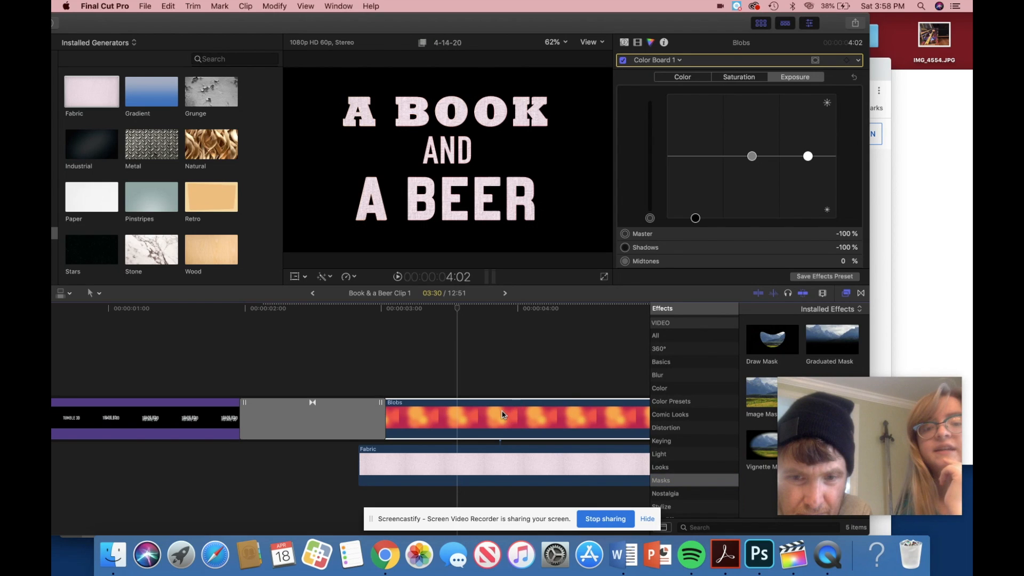
Step: Review the Blobs clip's published color parameters and the settings of its Image Mask effect
left_click(499, 416)
left_click(498, 417)
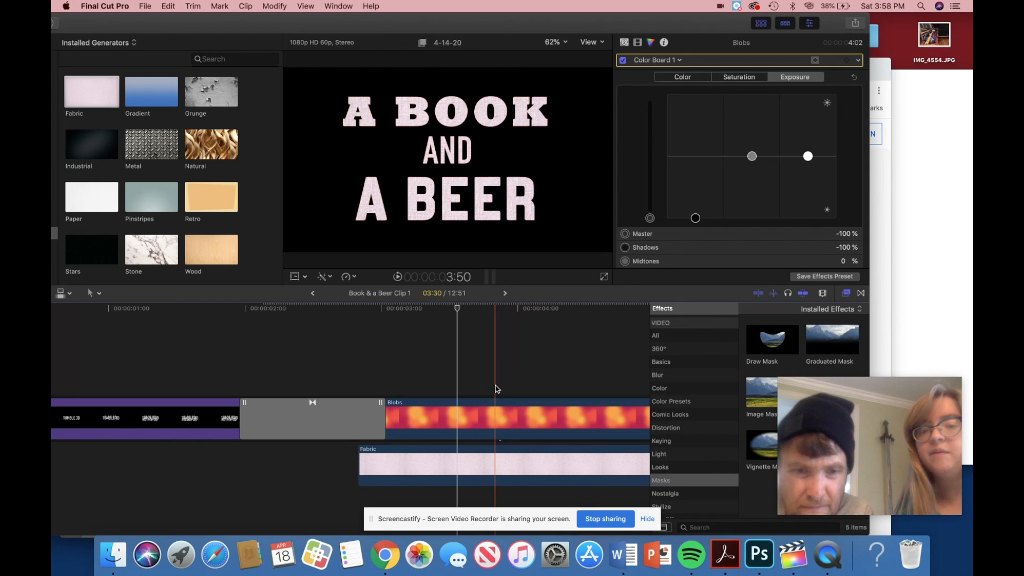
left_click(506, 418)
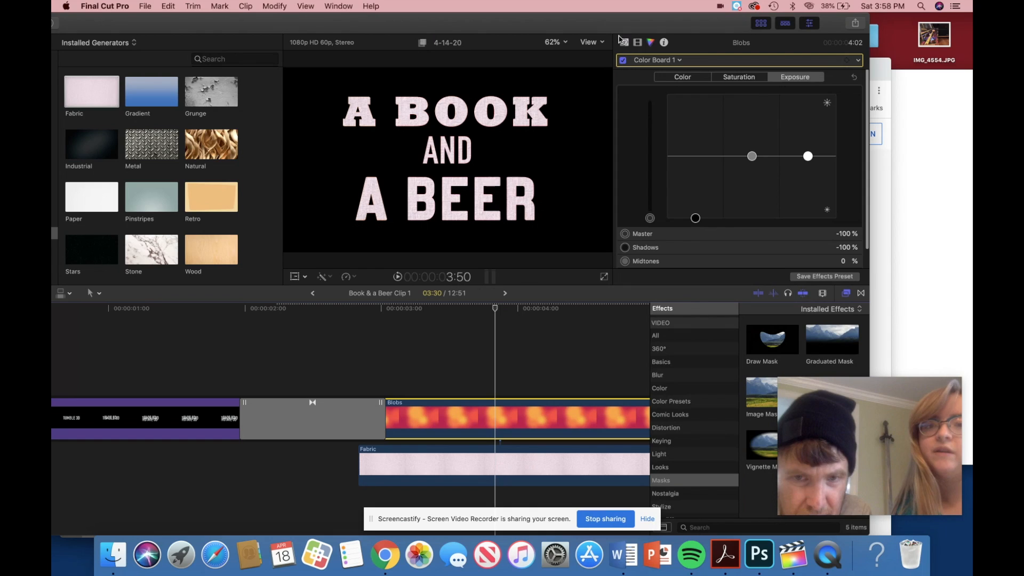
left_click(622, 42)
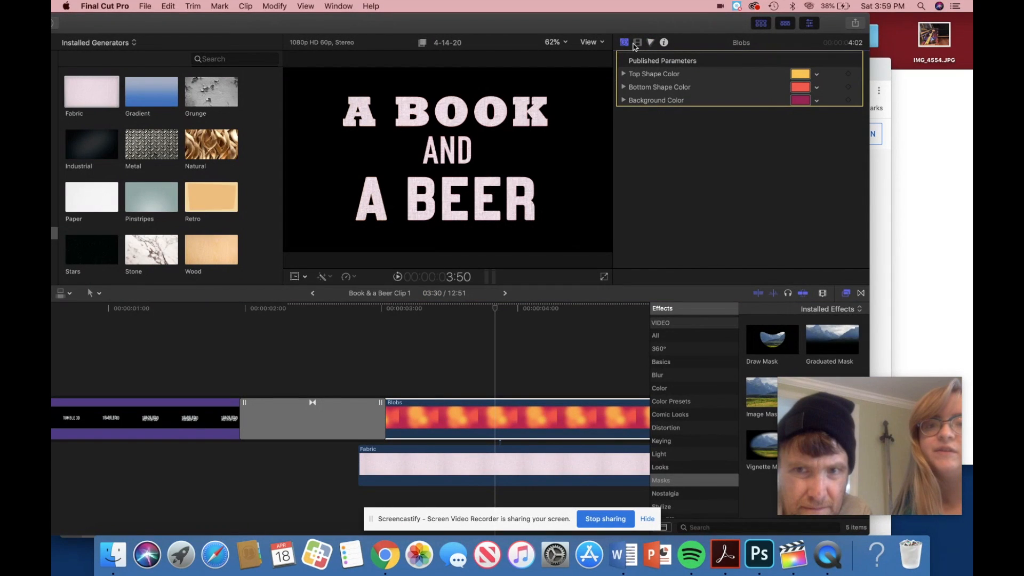
left_click(636, 43)
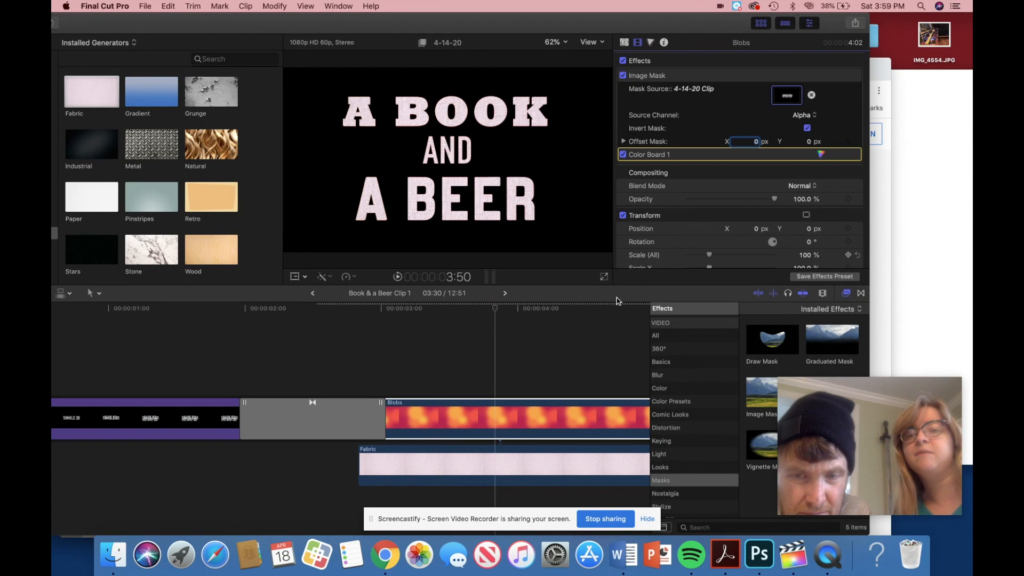
left_click(563, 412)
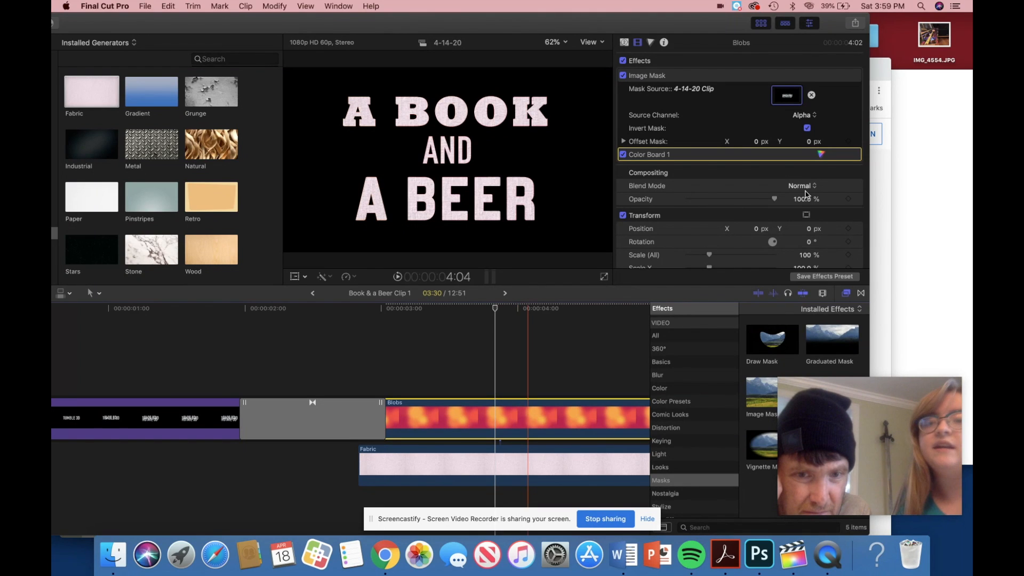
Step: Toggle Invert Mask off and back on in the Blobs clip's Image Mask to compare both results
left_click(806, 128)
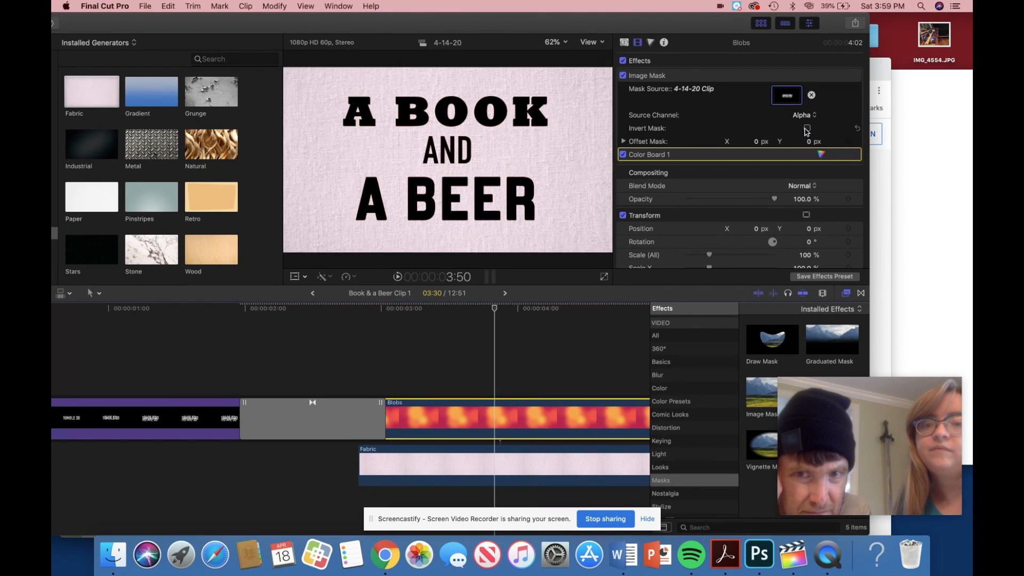
left_click(806, 128)
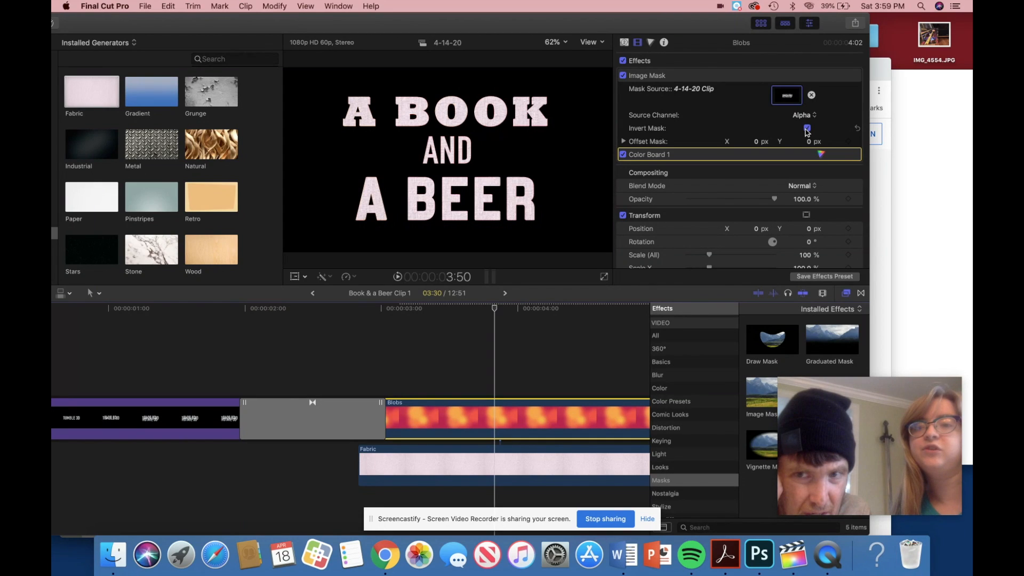
left_click(806, 128)
left_click(806, 128)
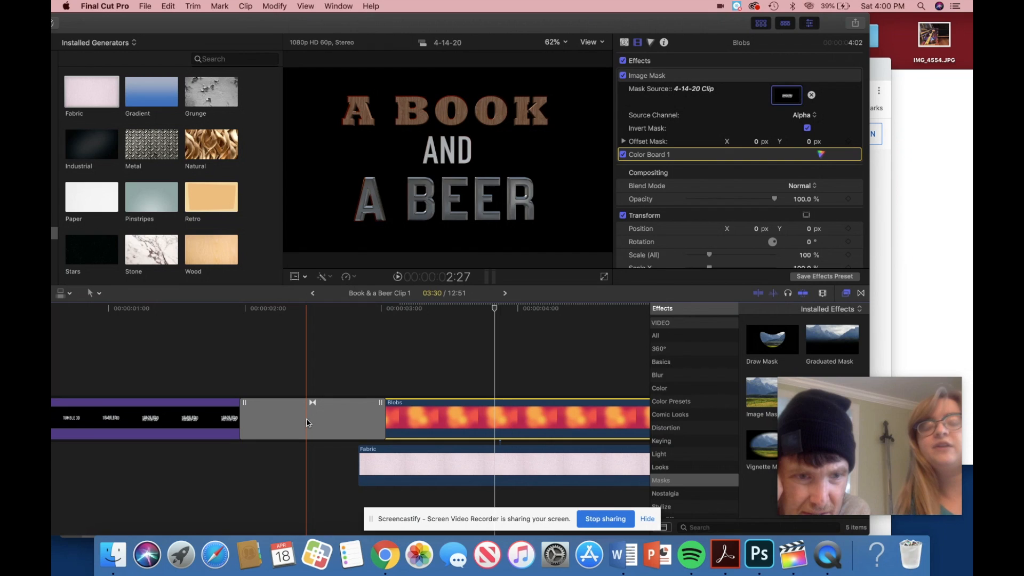
Step: Delete the Fabric clip beneath the Blobs clip and return to the Book & a Beer Clip 2 timeline
left_click(394, 464)
key("Delete")
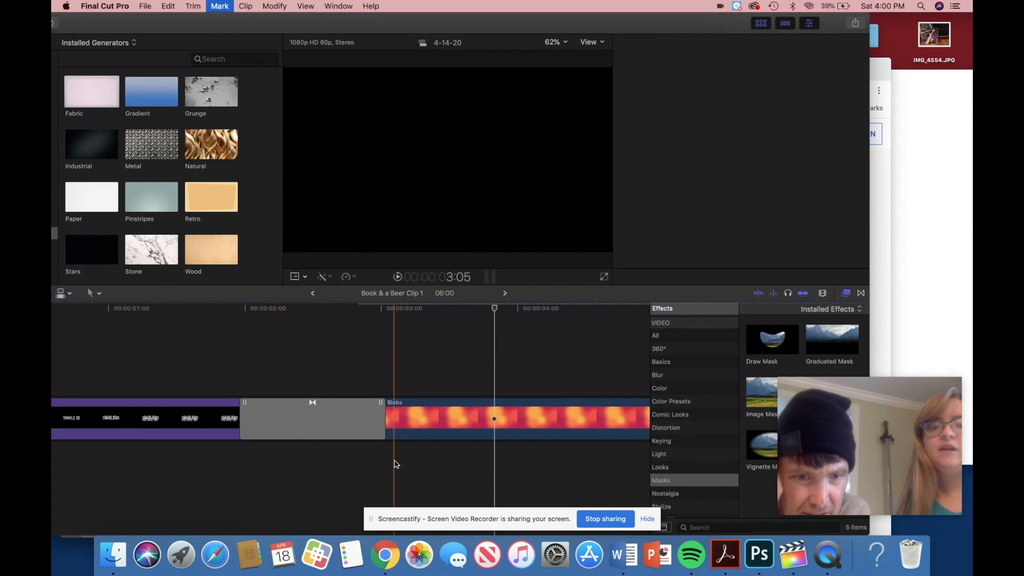
left_click(313, 294)
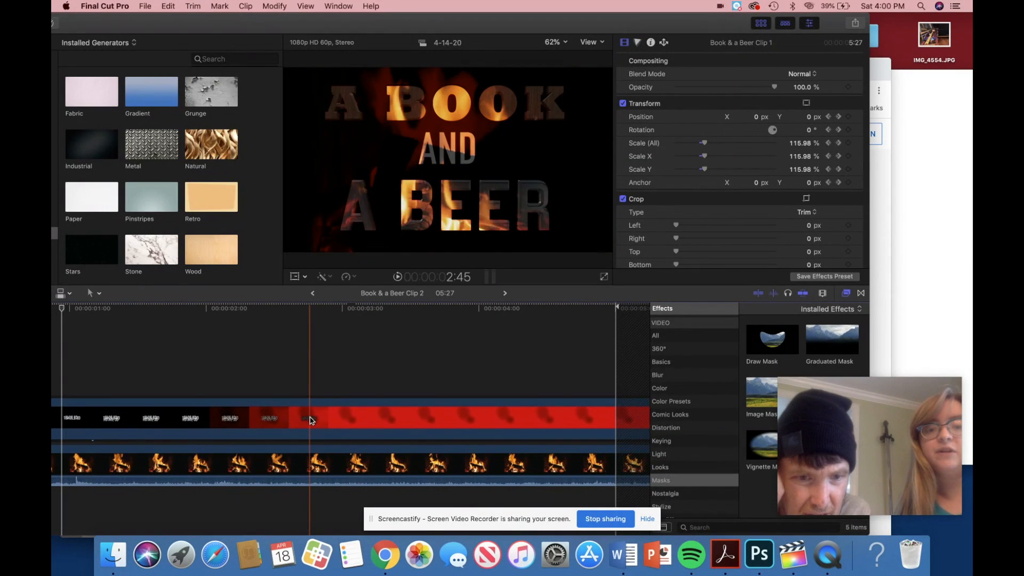
double_click(311, 420)
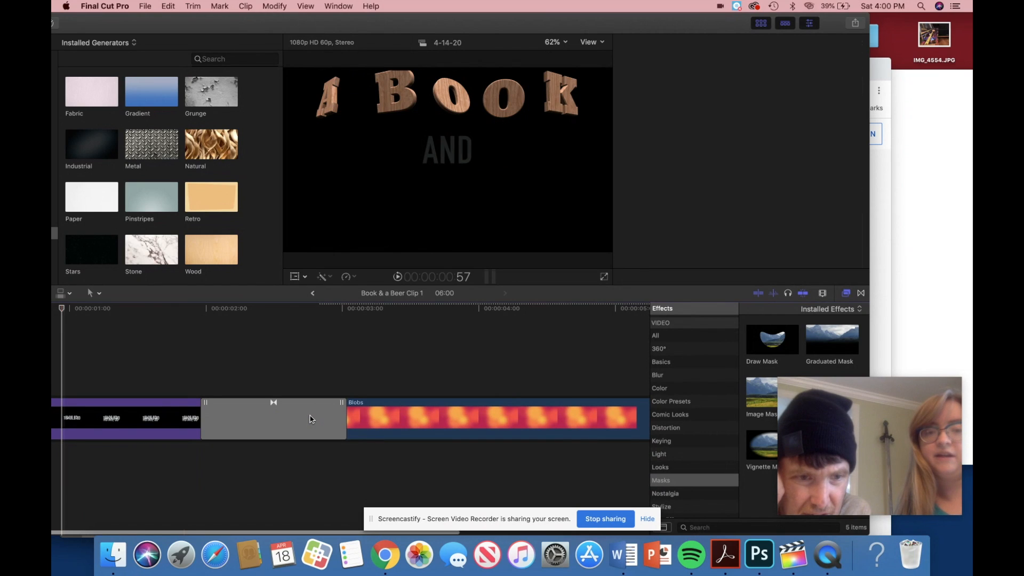
left_click(313, 292)
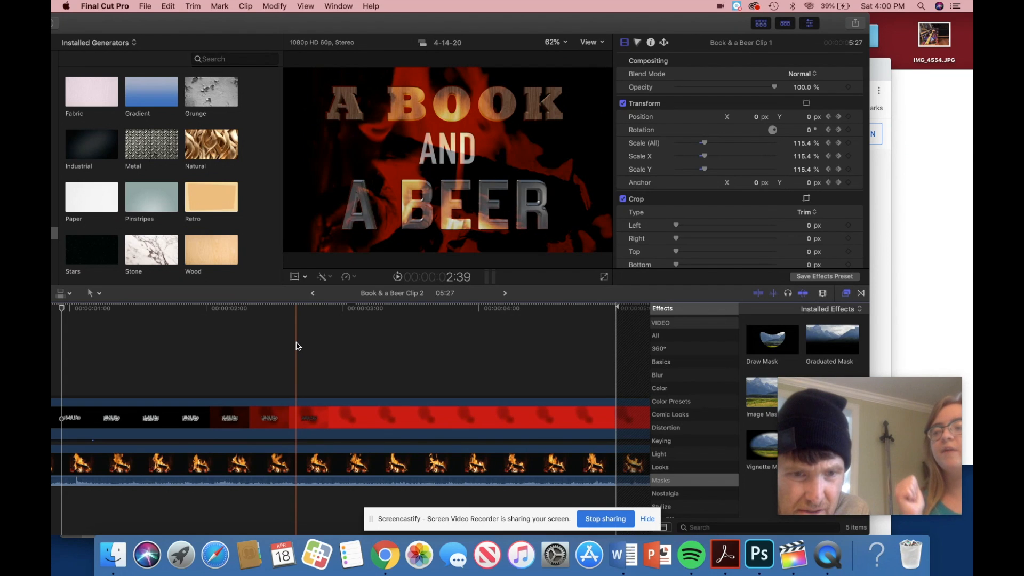
Step: Skim the text and fireplace layers of Book & a Beer Clip 2, shifting the application window to expose its cut-off side
scroll(297, 345, "left", 3)
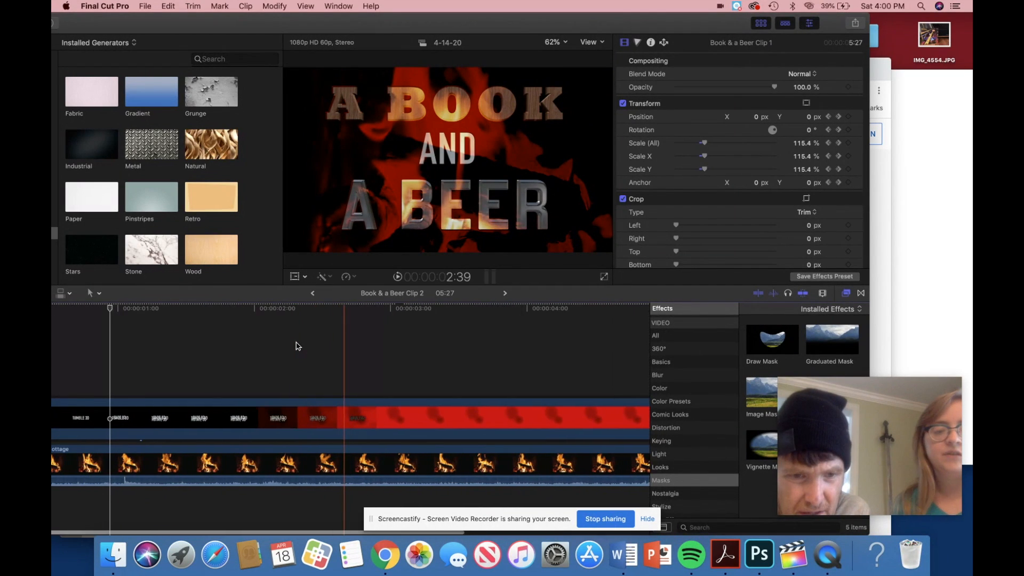
scroll(297, 345, "right", 1)
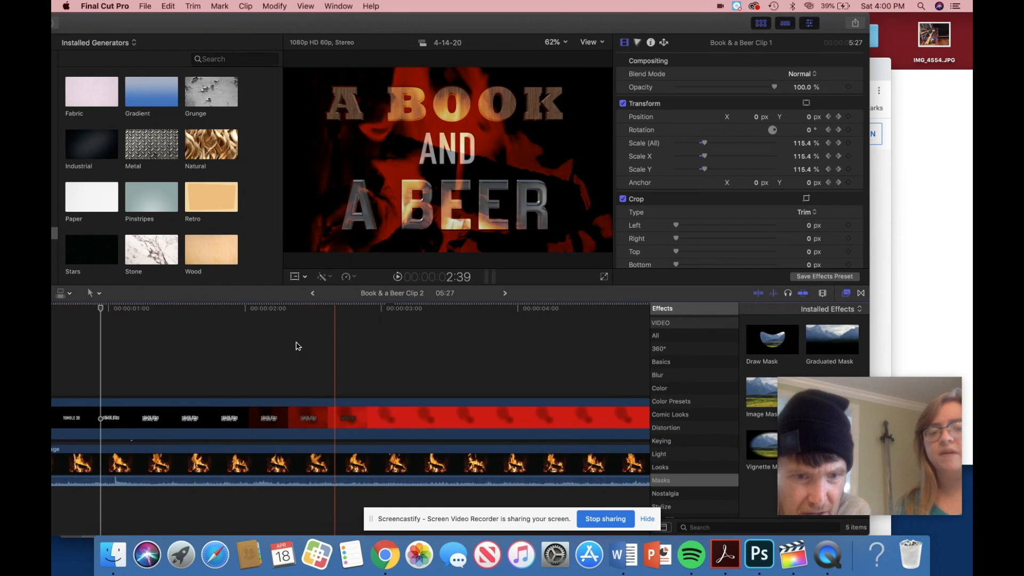
scroll(87, 375, "left", 1)
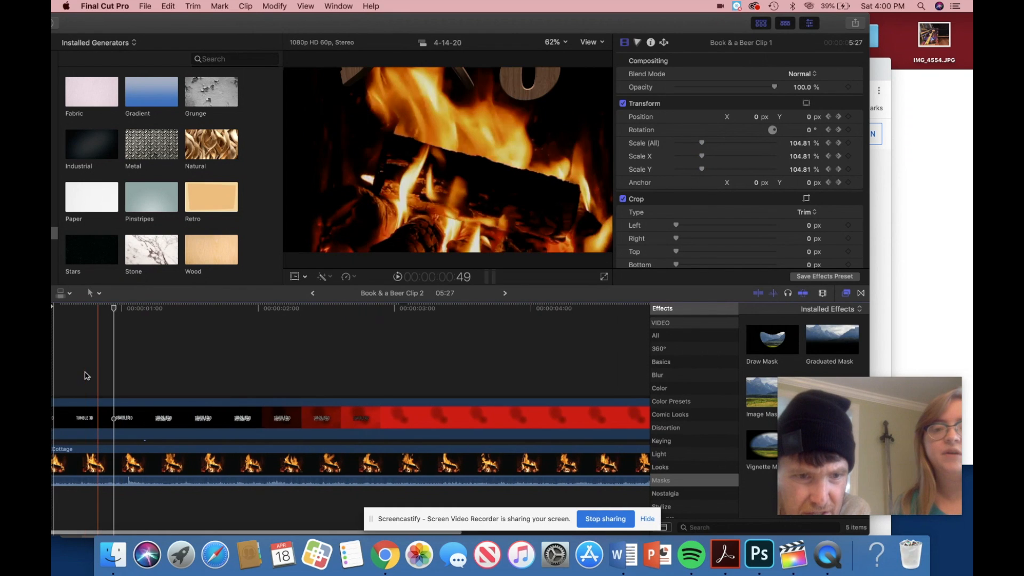
scroll(87, 374, "right", 1)
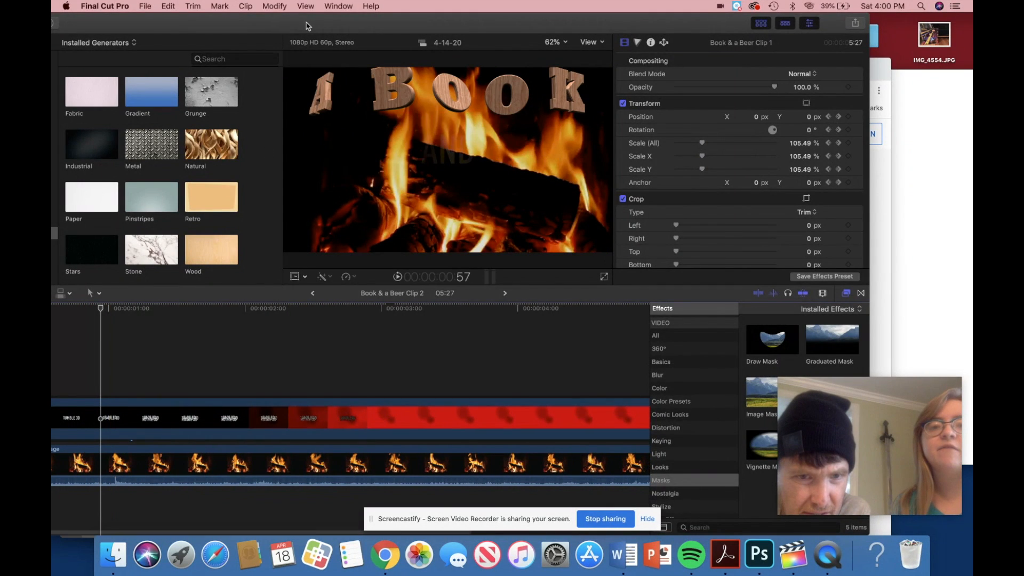
left_click_drag(307, 23, 374, 24)
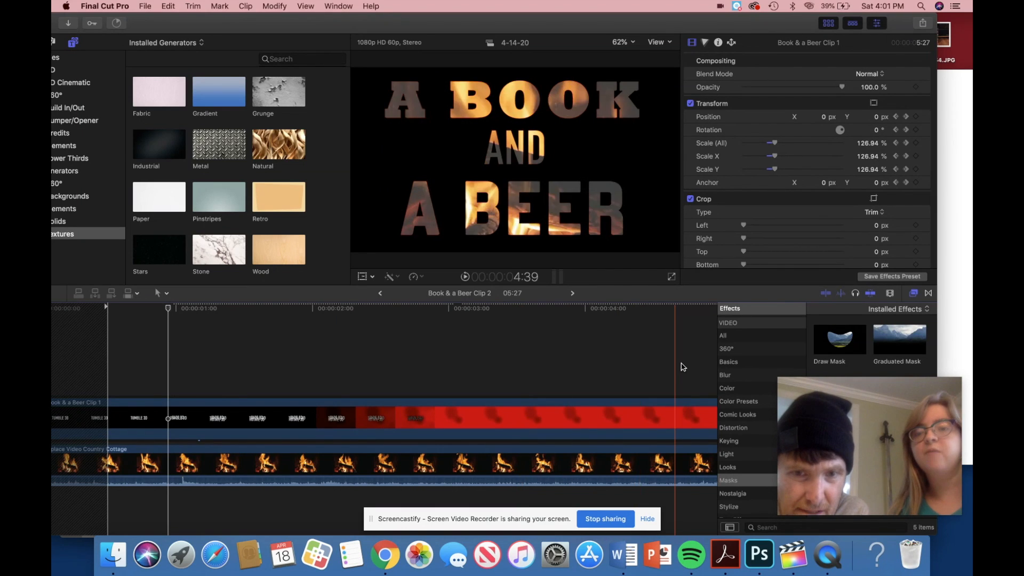
scroll(672, 367, "right", 3)
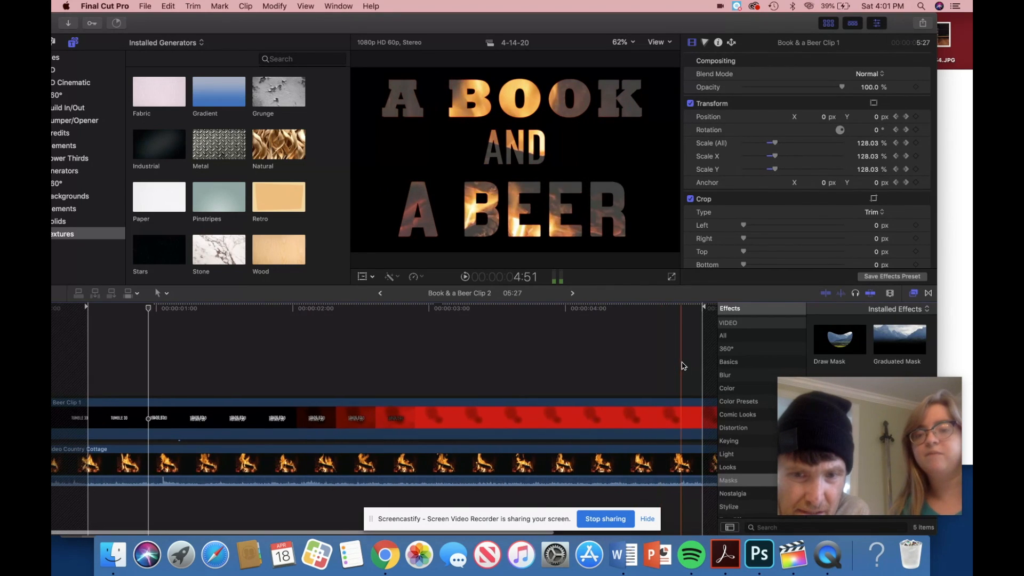
scroll(681, 365, "right", 2)
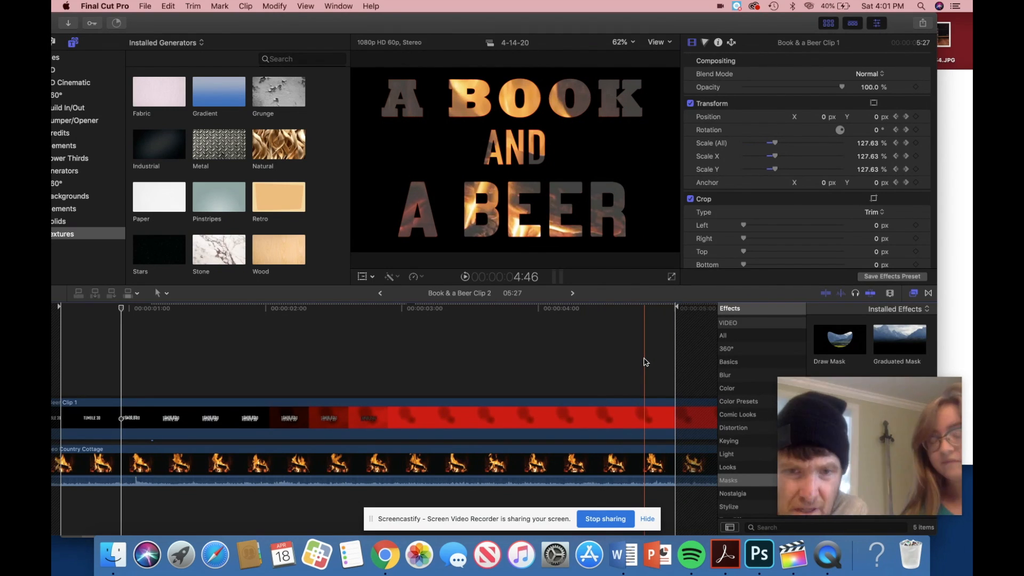
Step: Select the Fireplace Video Country Cottage clip with the playhead near its start and show its Color Board exposure settings
left_click(631, 463)
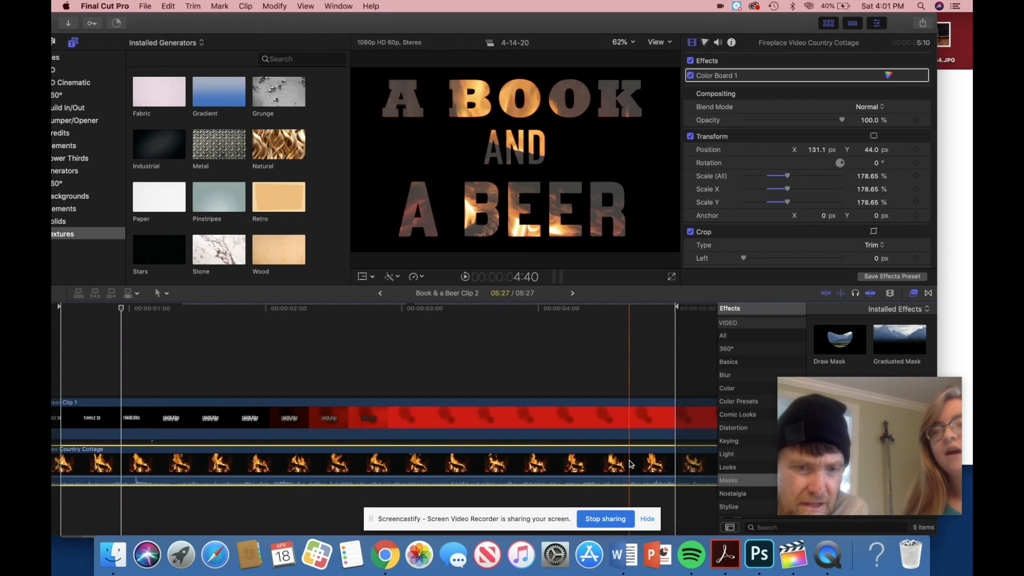
scroll(631, 464, "left", 3)
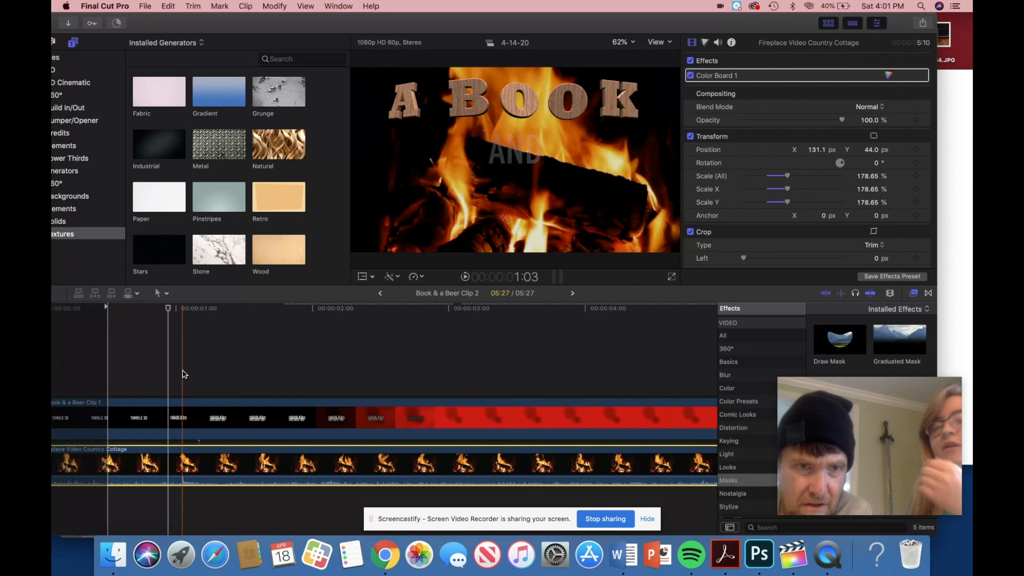
left_click(126, 373)
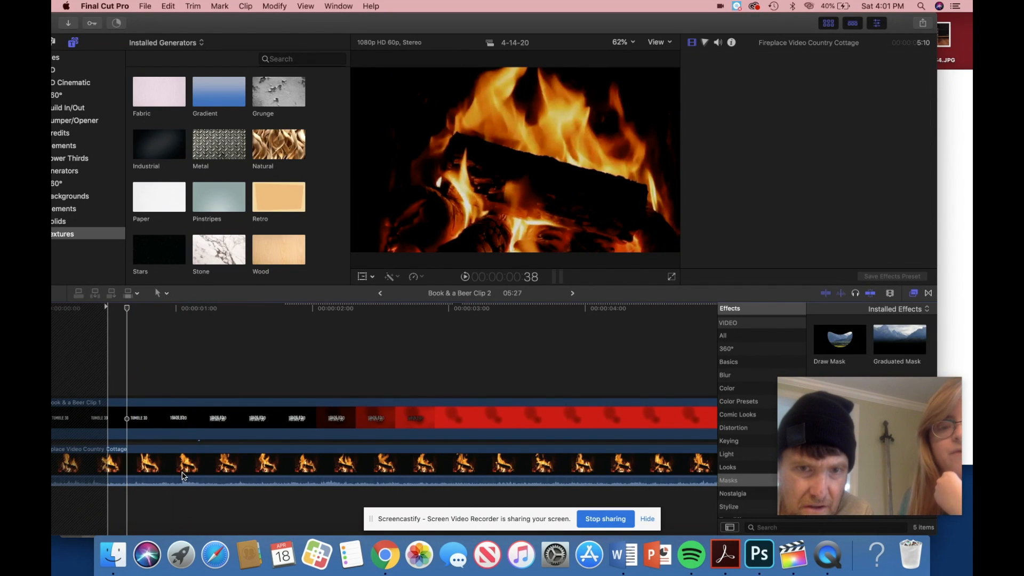
left_click(182, 474)
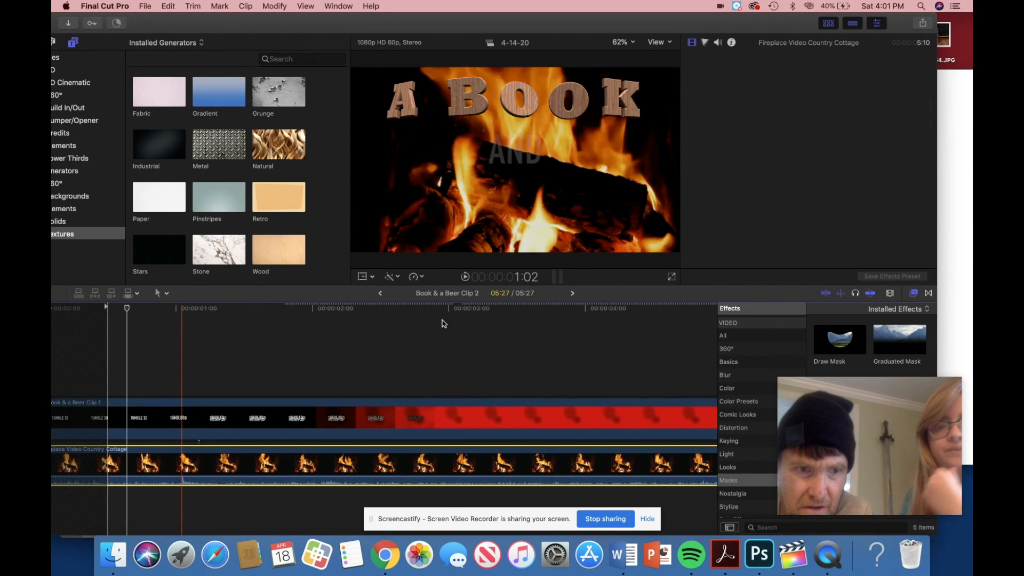
left_click(706, 43)
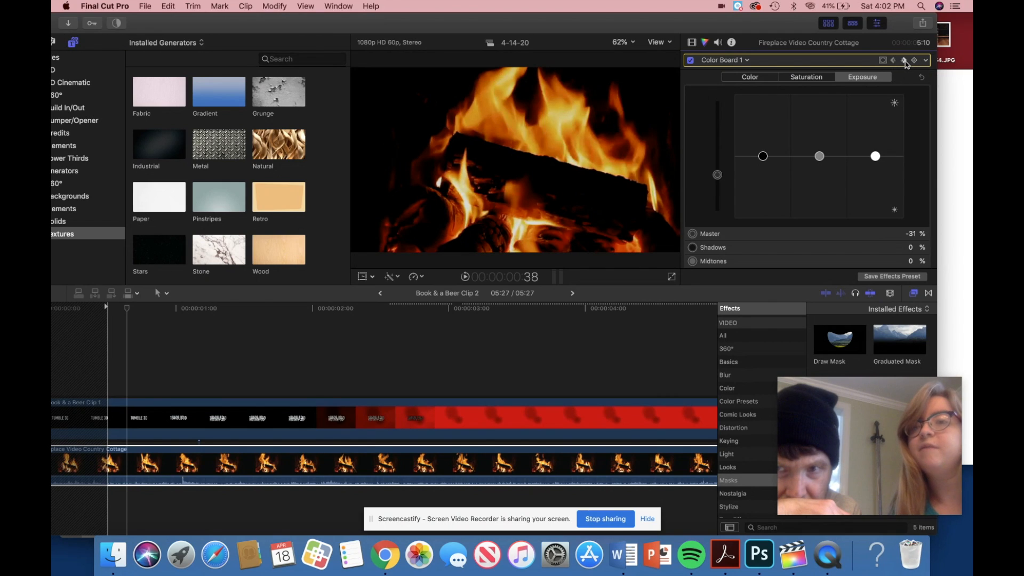
Step: Step through the fireplace clip's Color Board keyframes and examine how the exposure changes across the transition
left_click(908, 62)
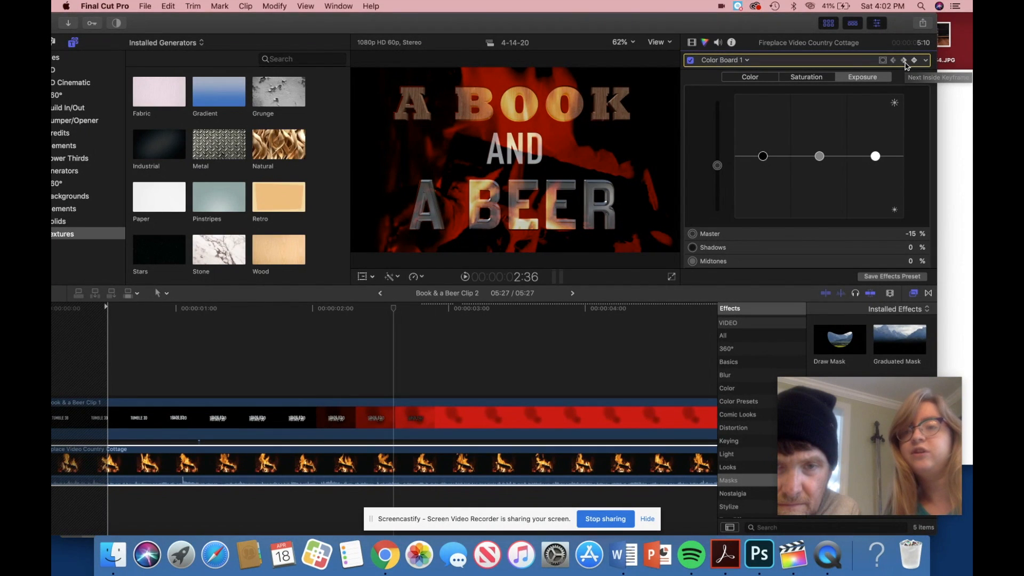
left_click(904, 62)
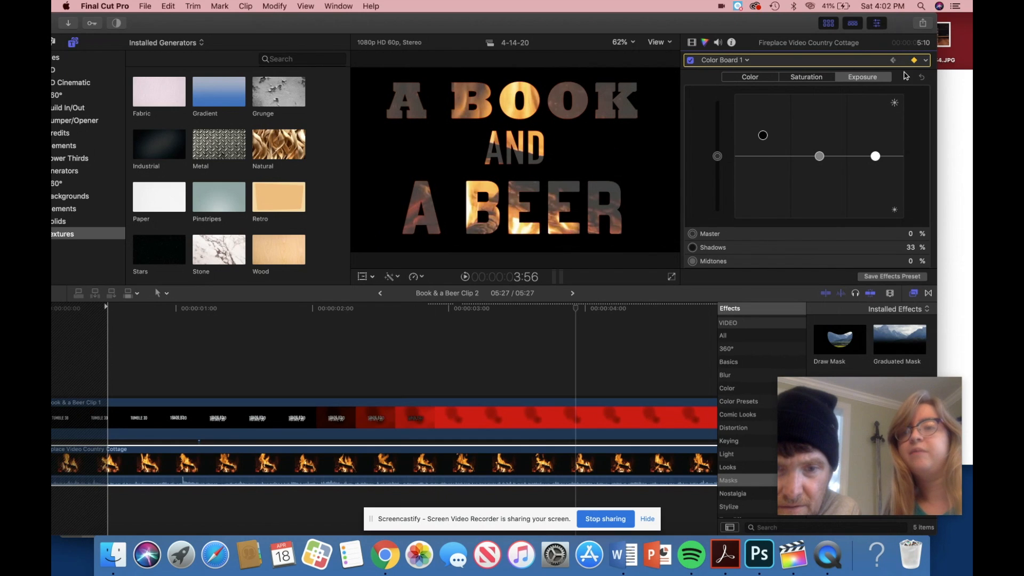
scroll(533, 357, "right", 3)
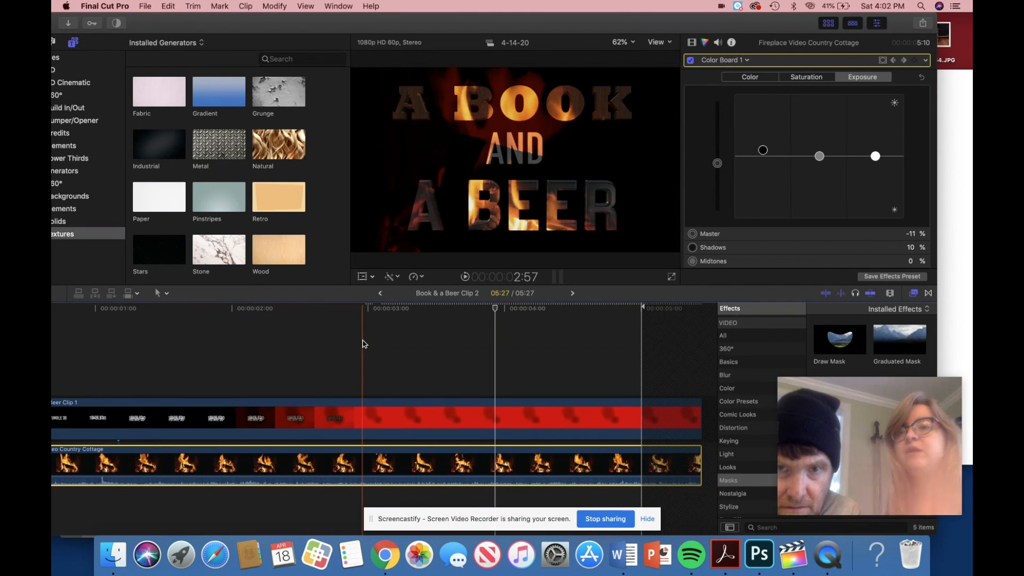
scroll(361, 344, "left", 5)
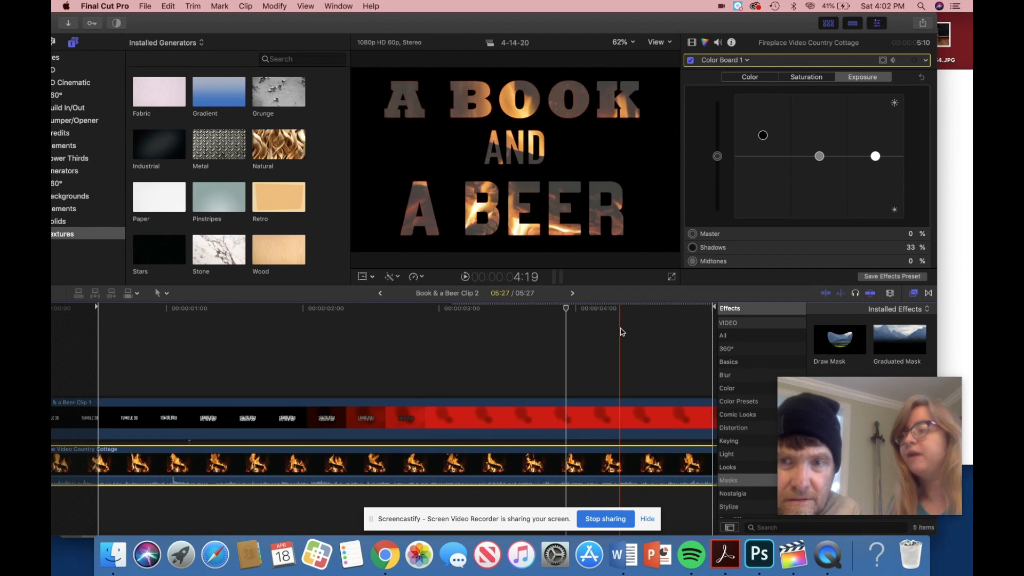
scroll(622, 332, "right", 5)
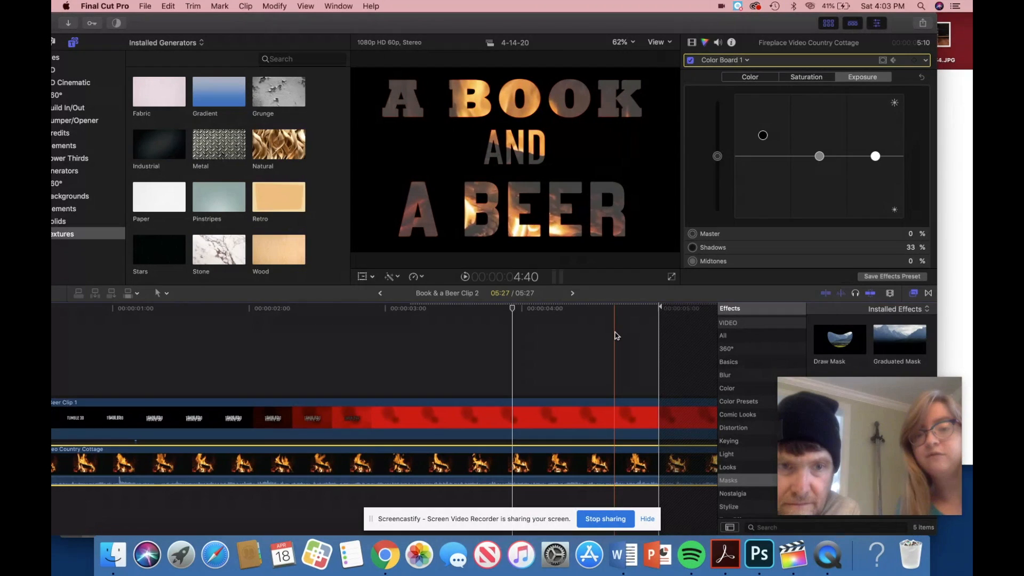
Step: Show the on-screen Transform controls and compare the compound clip's frames at 1:00 and 4:25
left_click(362, 277)
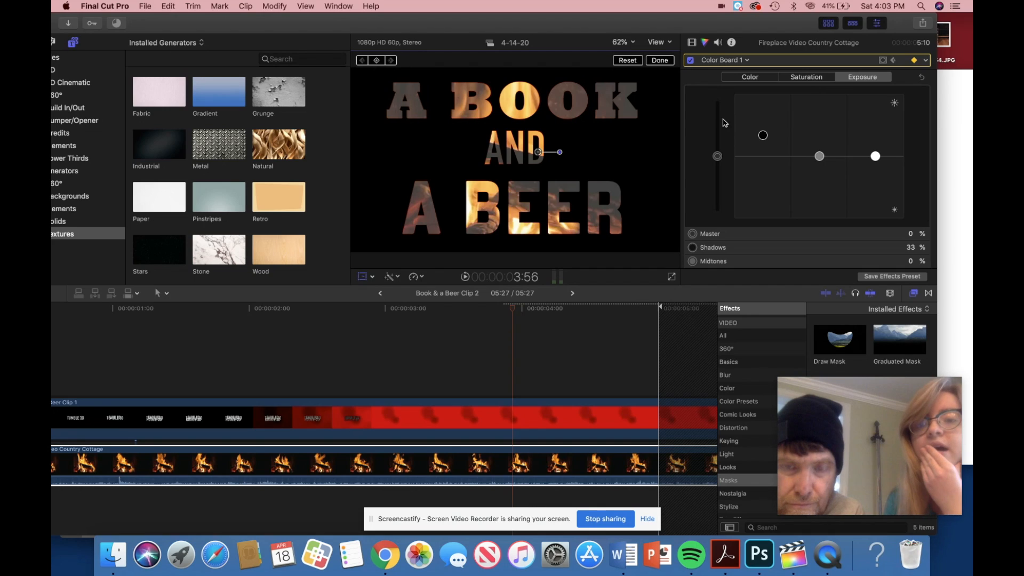
scroll(797, 103, "down", 2)
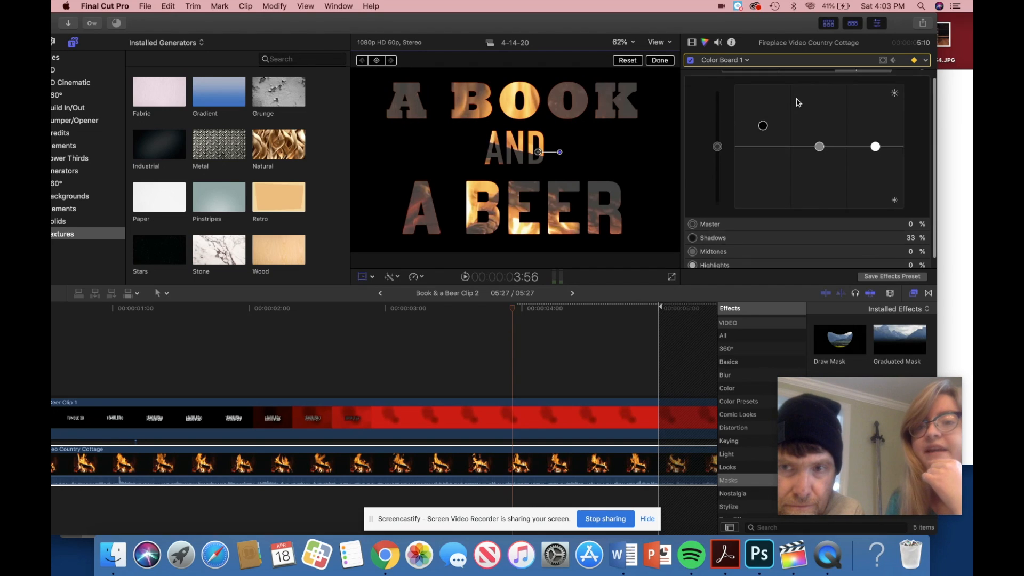
scroll(798, 103, "up", 2)
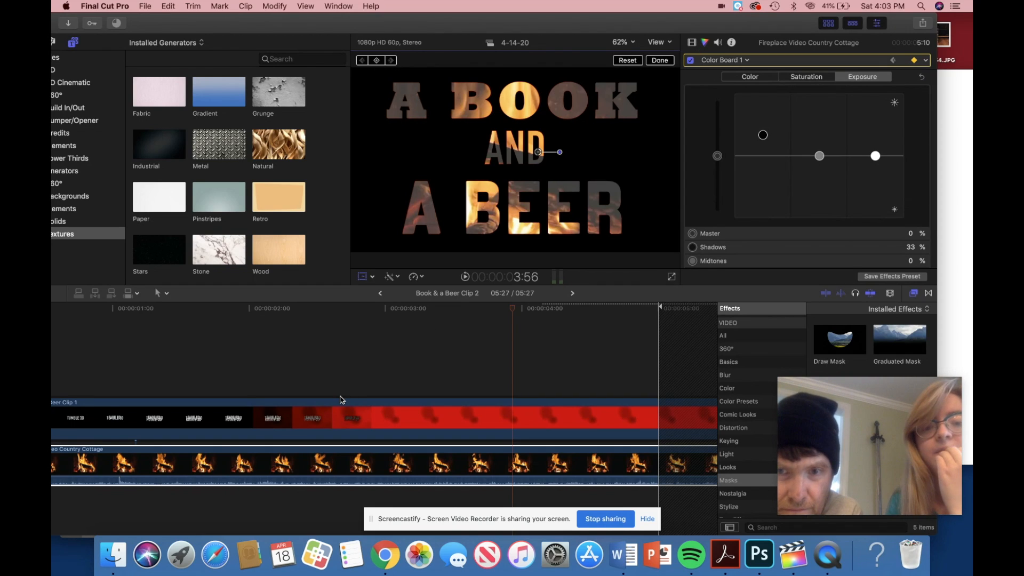
scroll(342, 400, "left", 3)
left_click(175, 379)
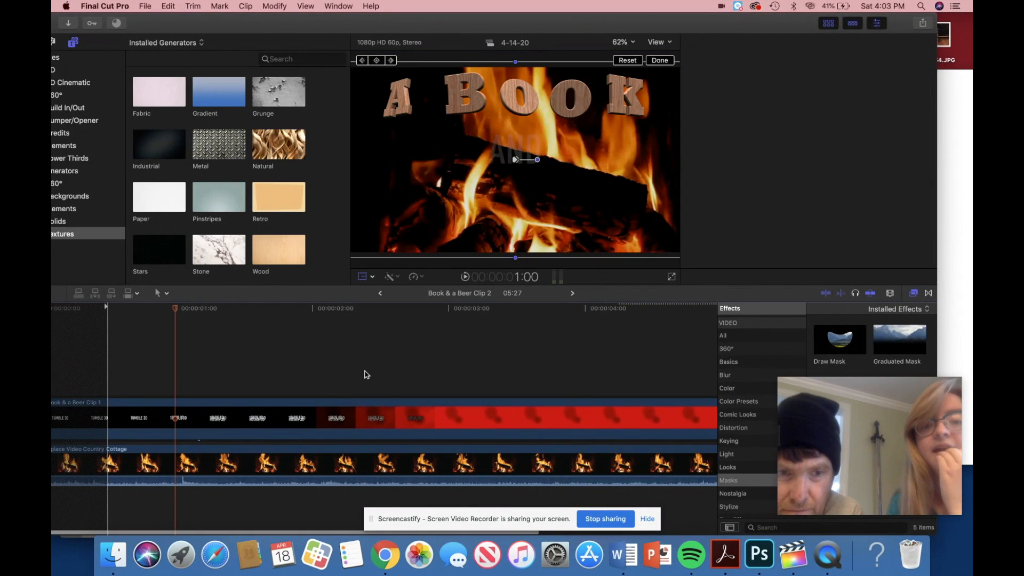
scroll(633, 377, "right", 5)
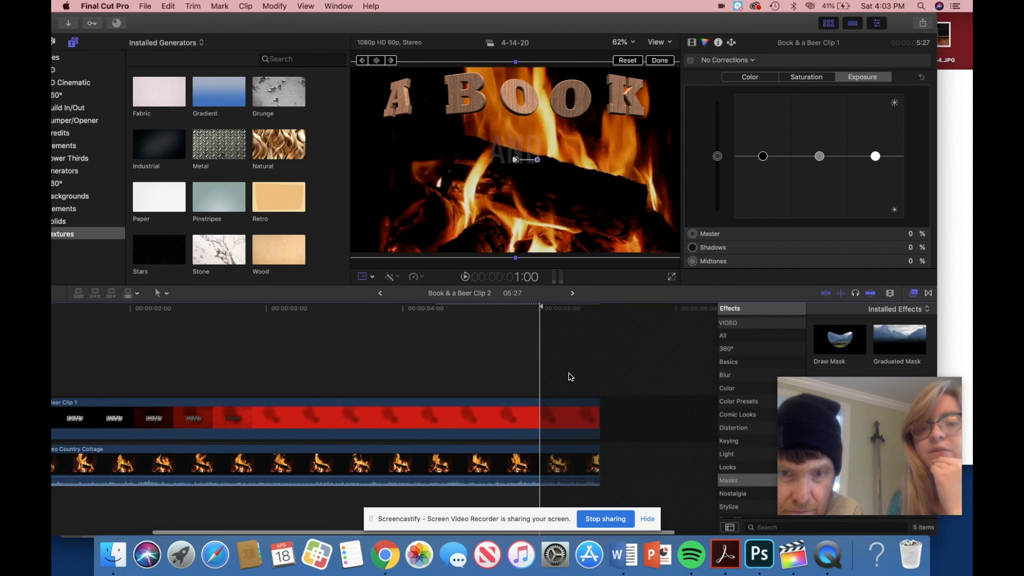
left_click(459, 379)
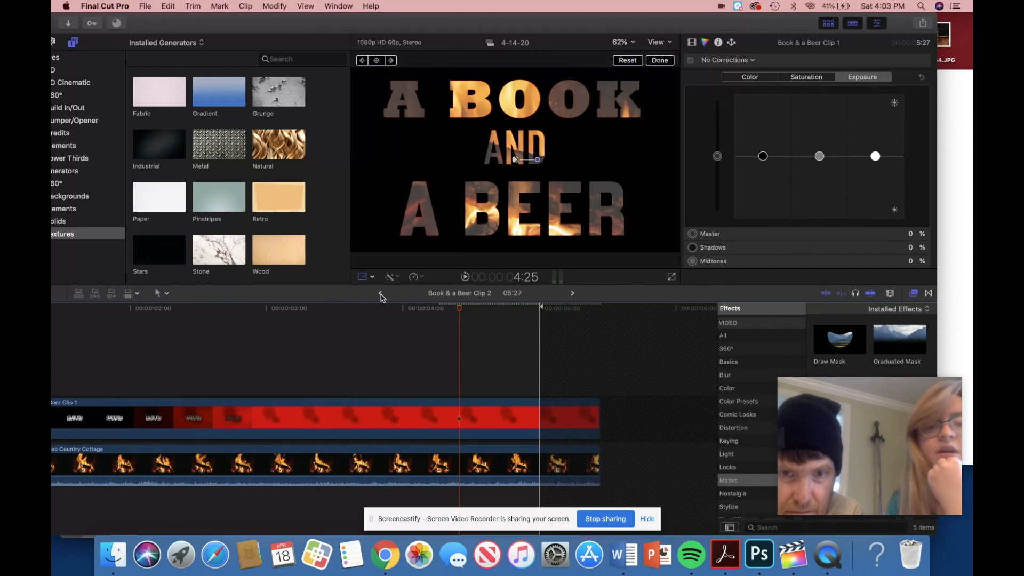
Step: Return to the Book & a Beer project and close the Transform controls, with the playhead at the project's start
left_click(380, 294)
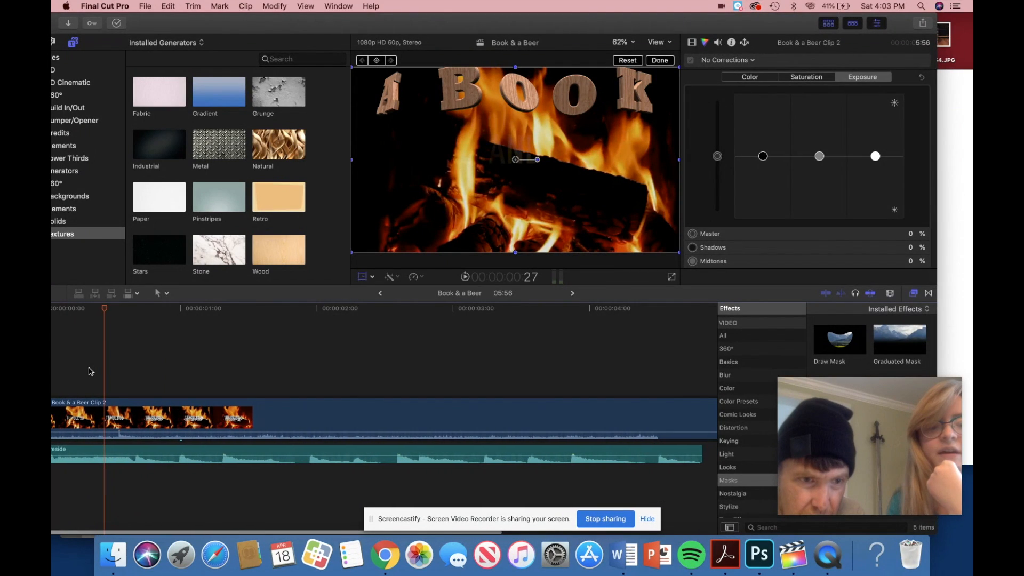
left_click(56, 376)
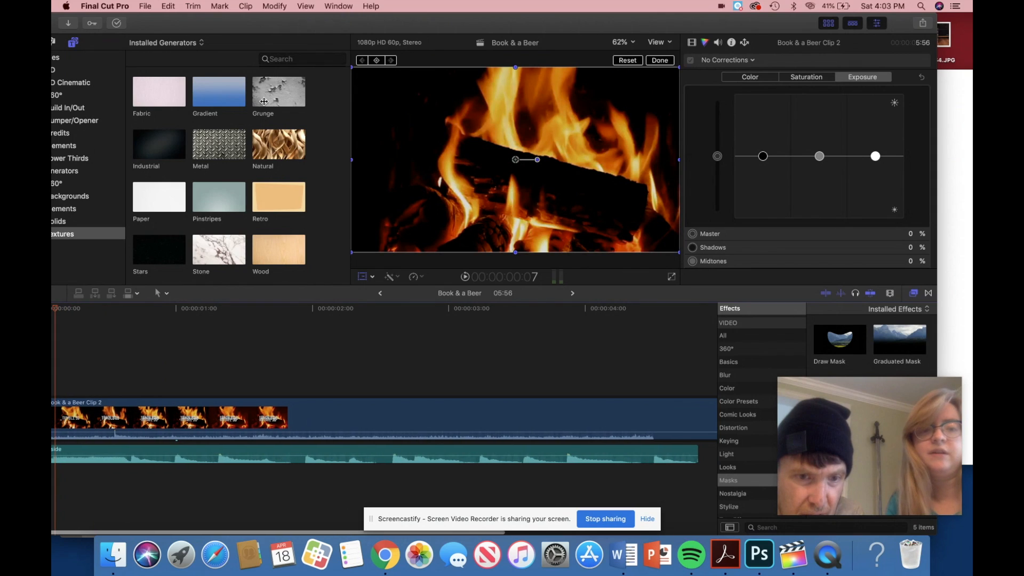
left_click_drag(276, 22, 299, 23)
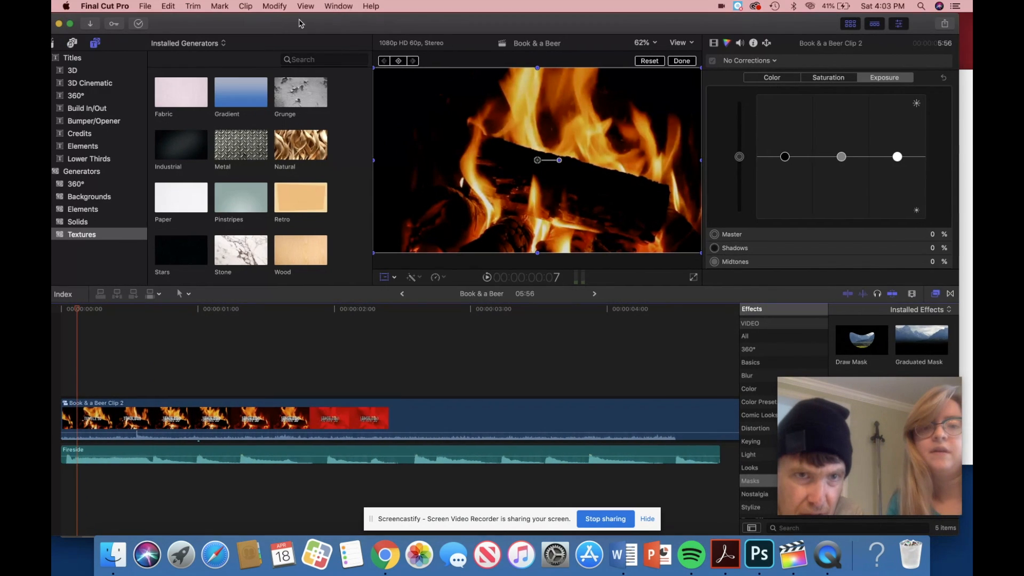
left_click(666, 63)
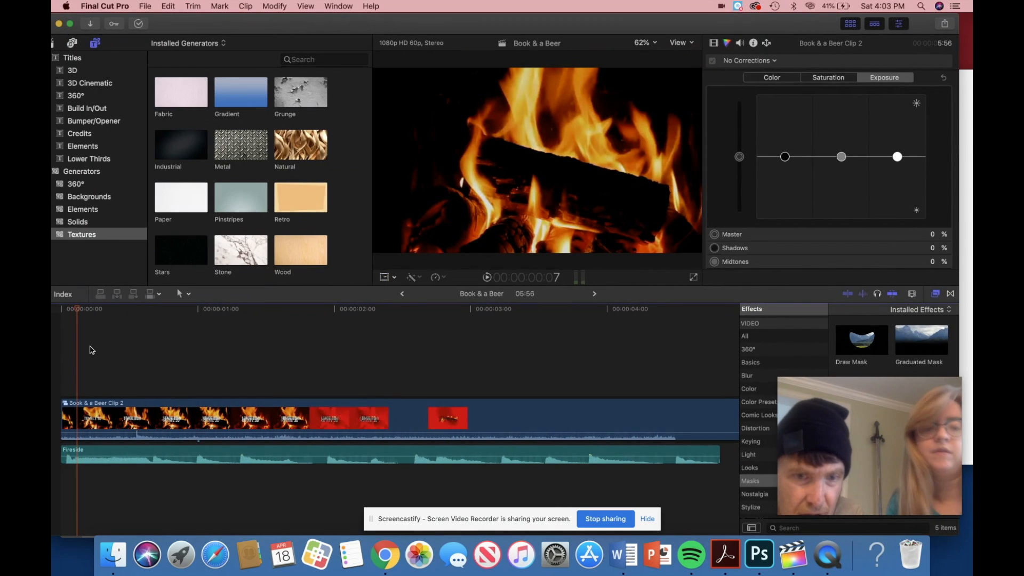
left_click(61, 361)
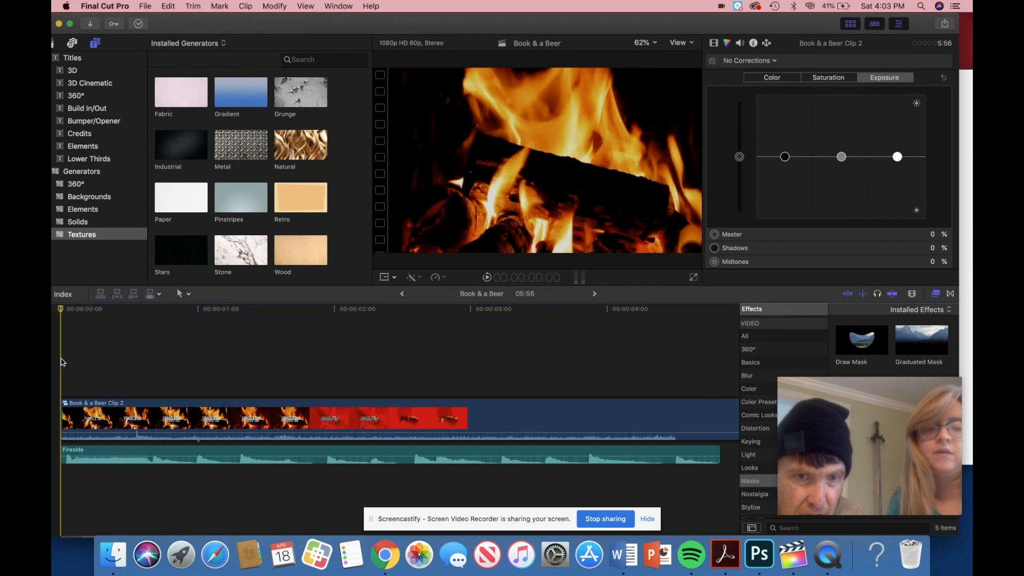
Step: Play the Book & a Beer project through once and check the compound clip's frames from its end back to its start
key("space")
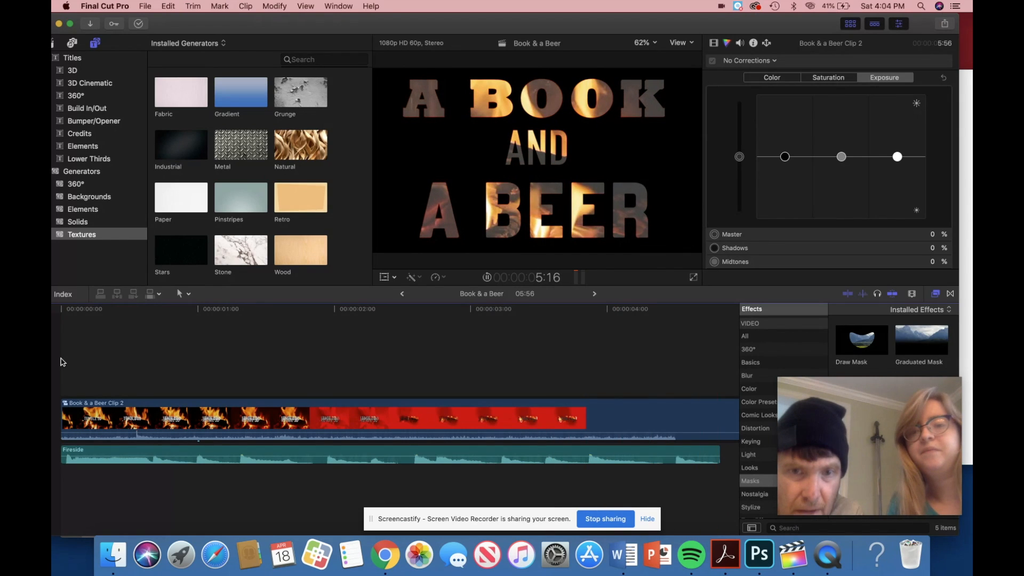
scroll(63, 362, "right", 3)
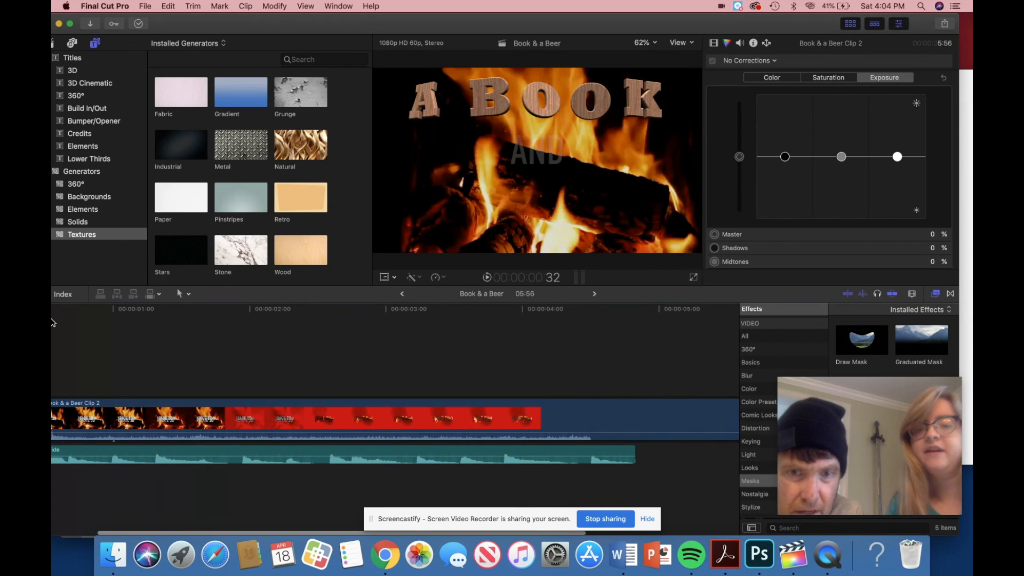
scroll(327, 421, "right", 3)
scroll(500, 422, "right", 5)
left_click(468, 417)
scroll(468, 416, "left", 2)
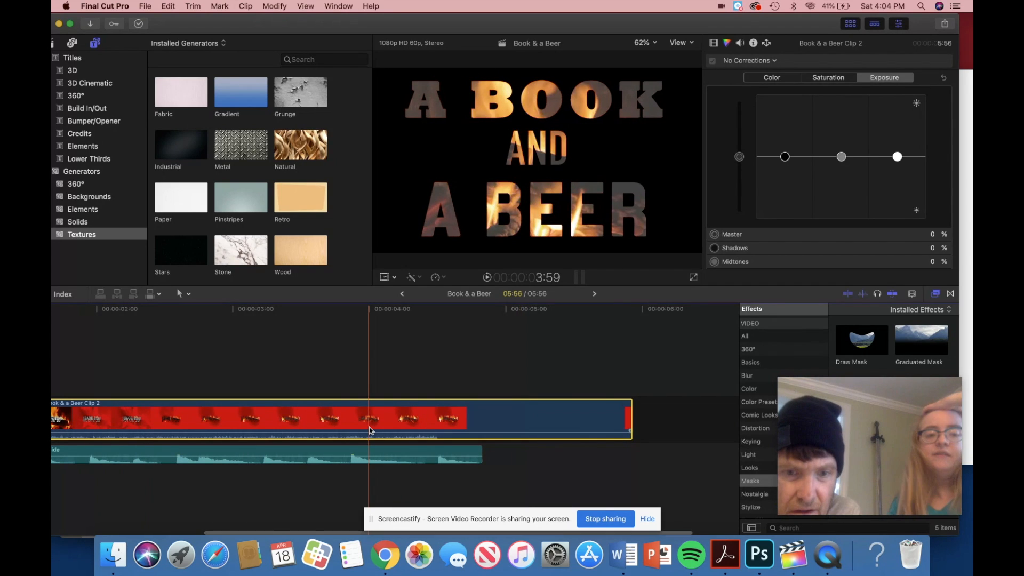
scroll(373, 419, "left", 5)
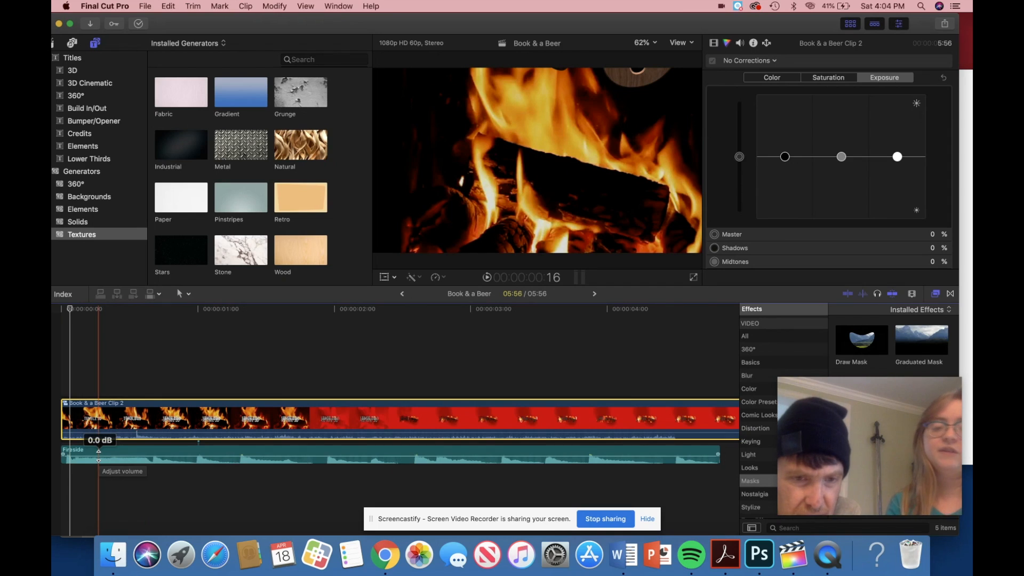
Step: Select the Book & a Beer compound clip with the playhead at 5:07 and display its retiming segments
scroll(480, 405, "right", 5)
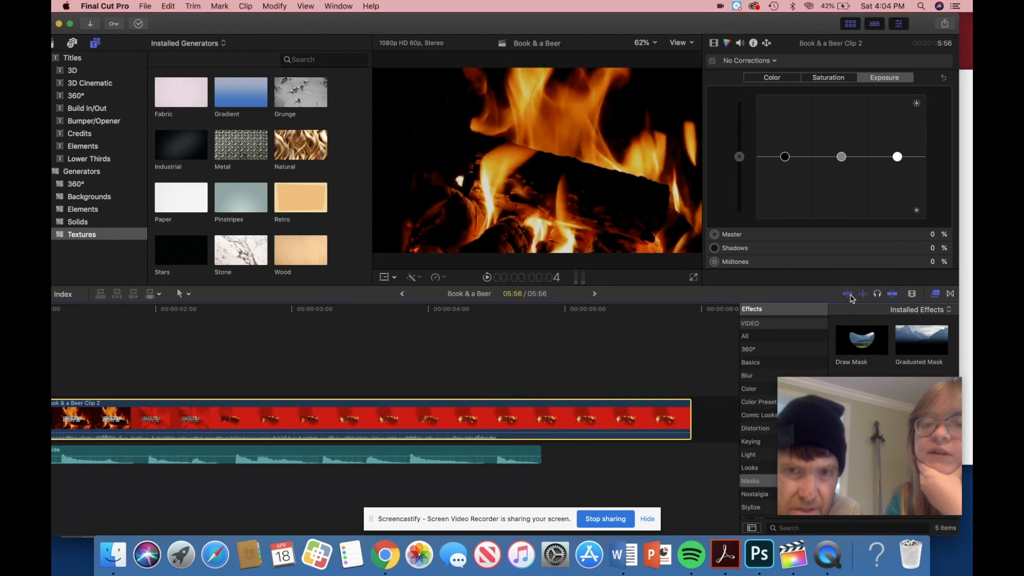
right_click(639, 423)
left_click(621, 419)
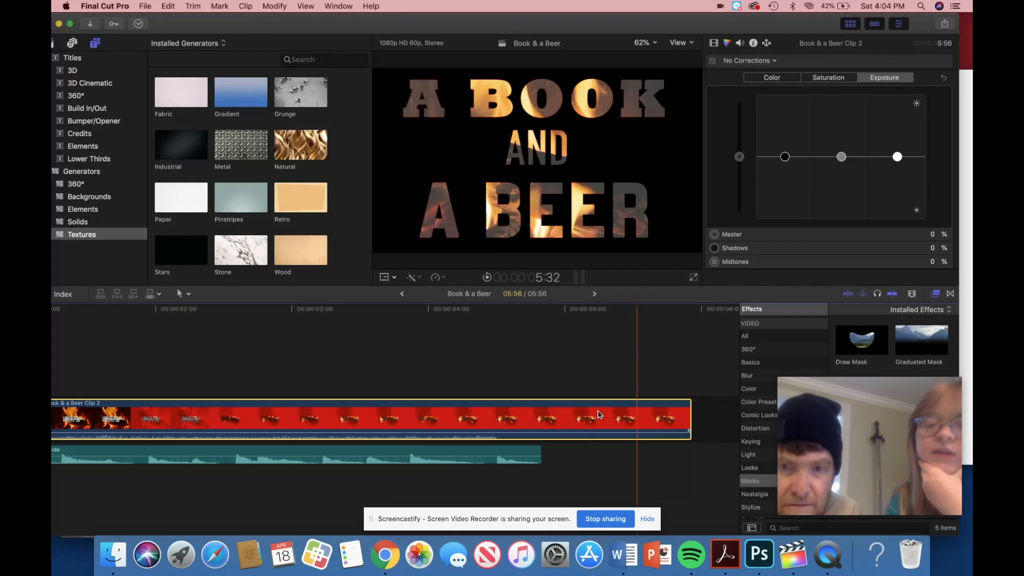
left_click(581, 376)
left_click(585, 419)
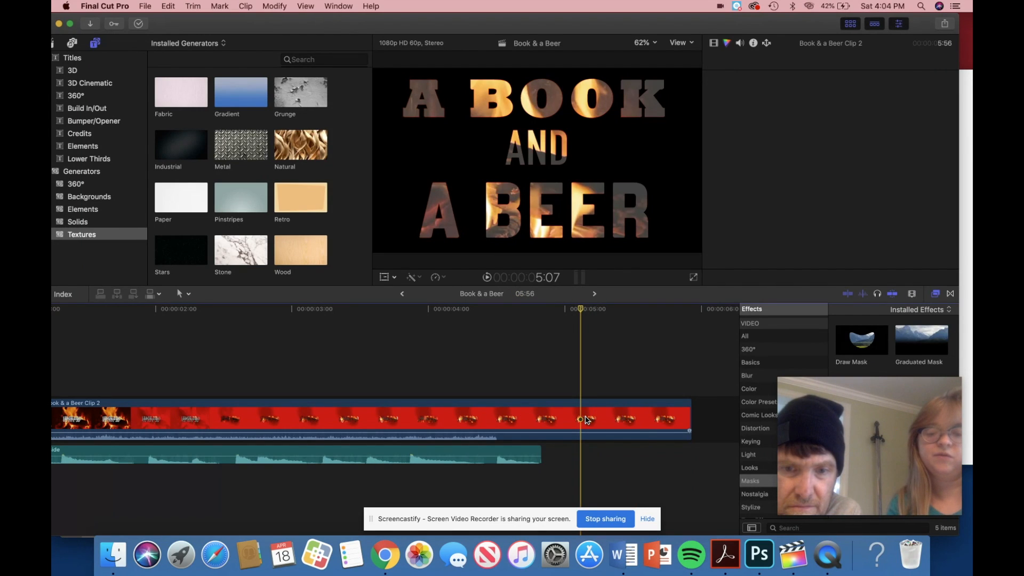
left_click(585, 419)
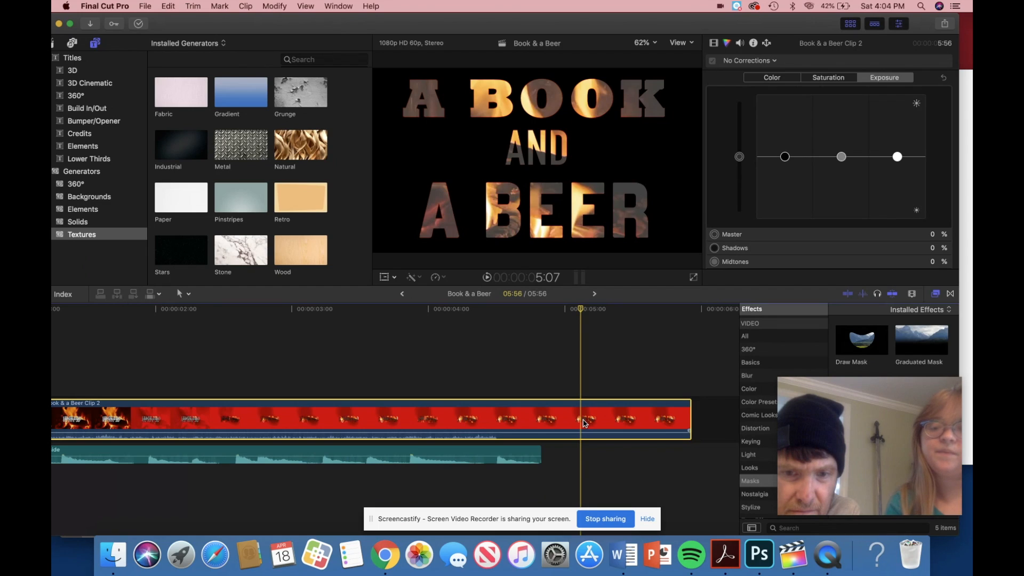
key("shift+h")
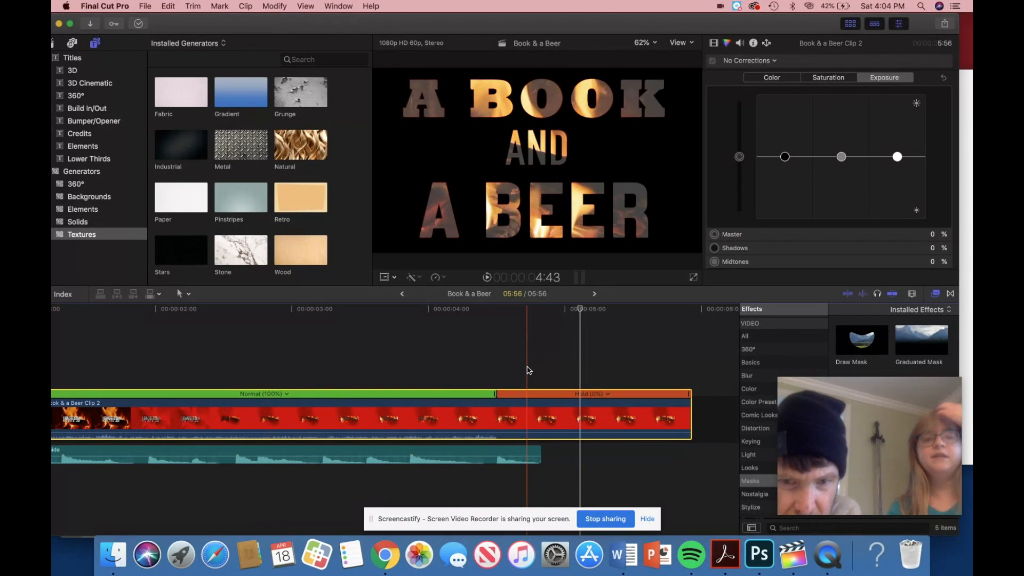
scroll(529, 370, "right", 2)
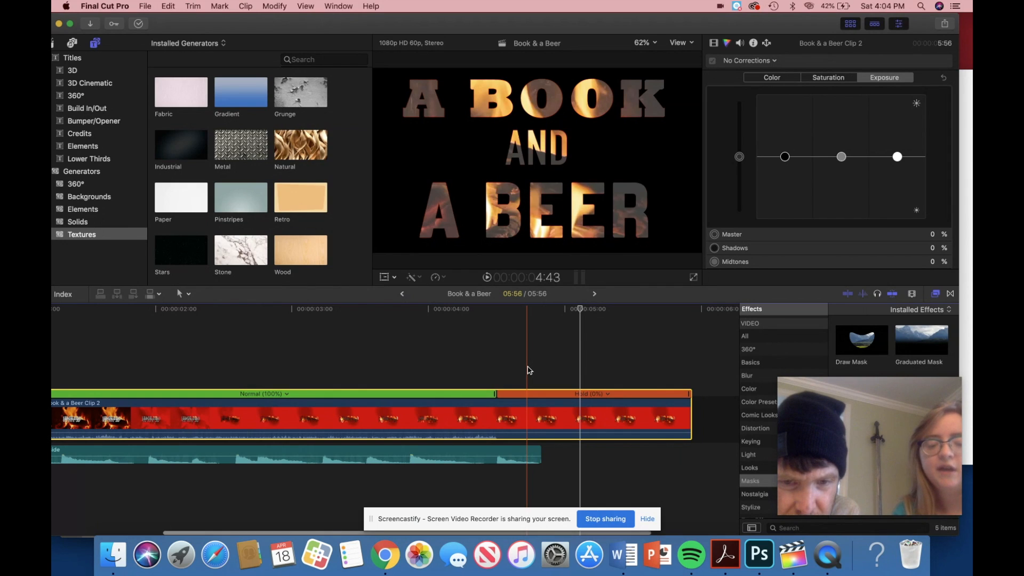
scroll(529, 370, "left", 4)
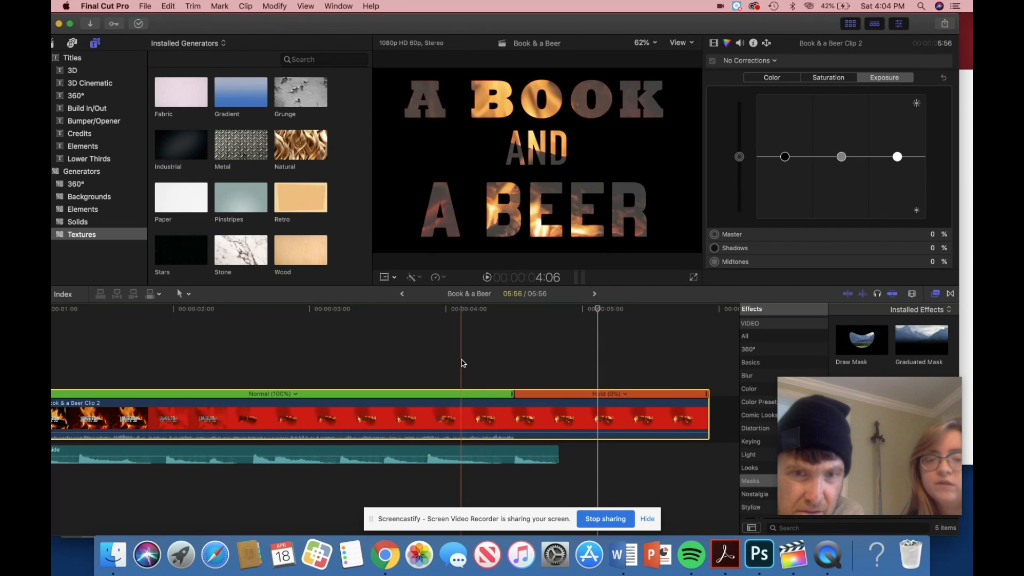
Step: Add a Hold speed segment to the selected compound clip at 3:58
left_click(442, 361)
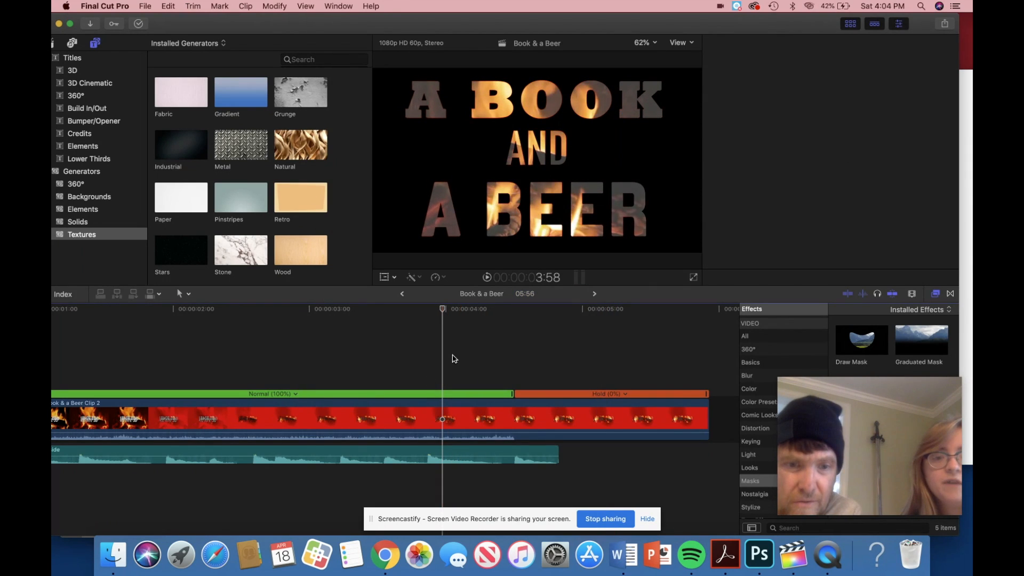
left_click(446, 421)
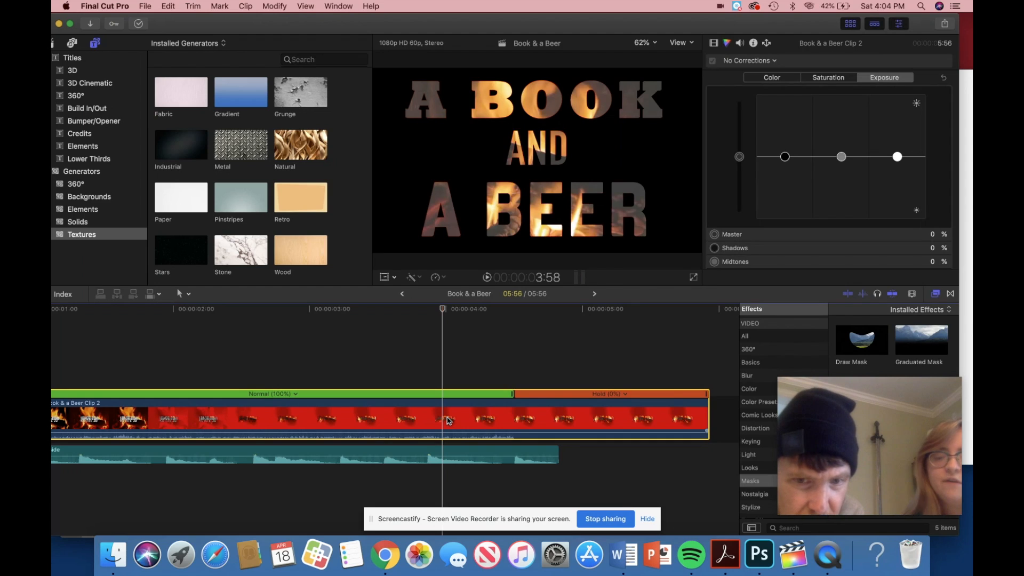
key("super+Tab")
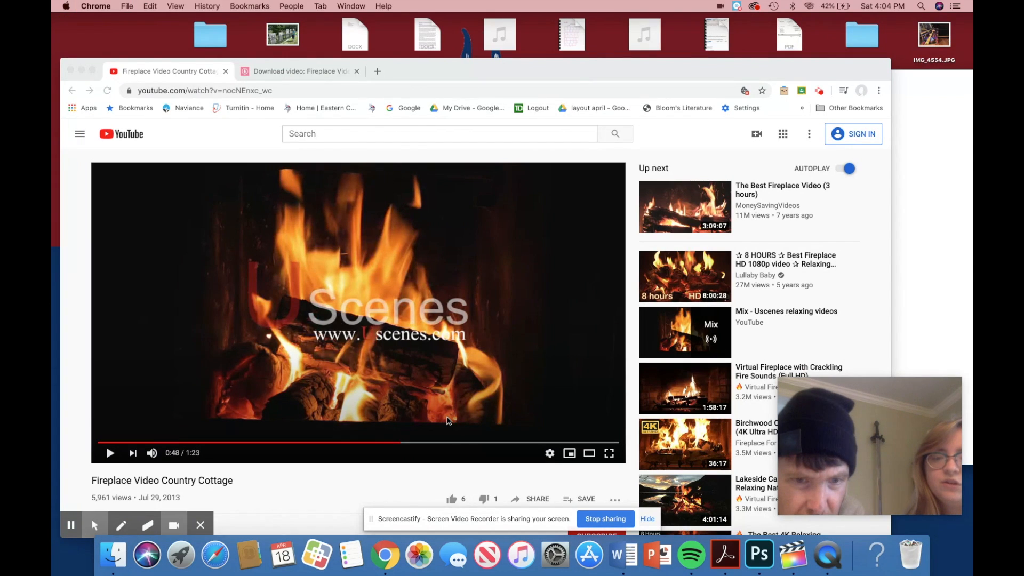
left_click(793, 556)
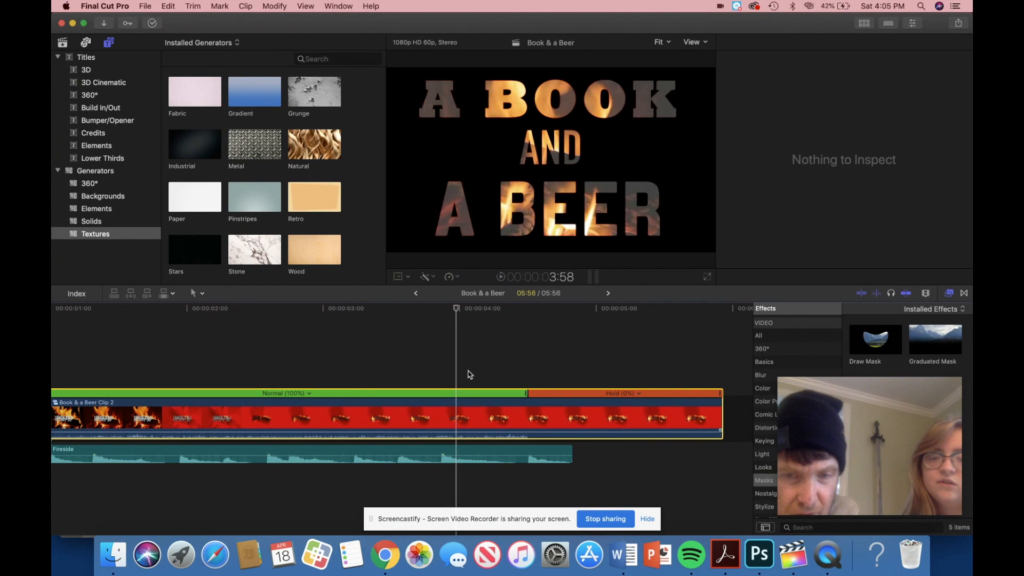
left_click(463, 419)
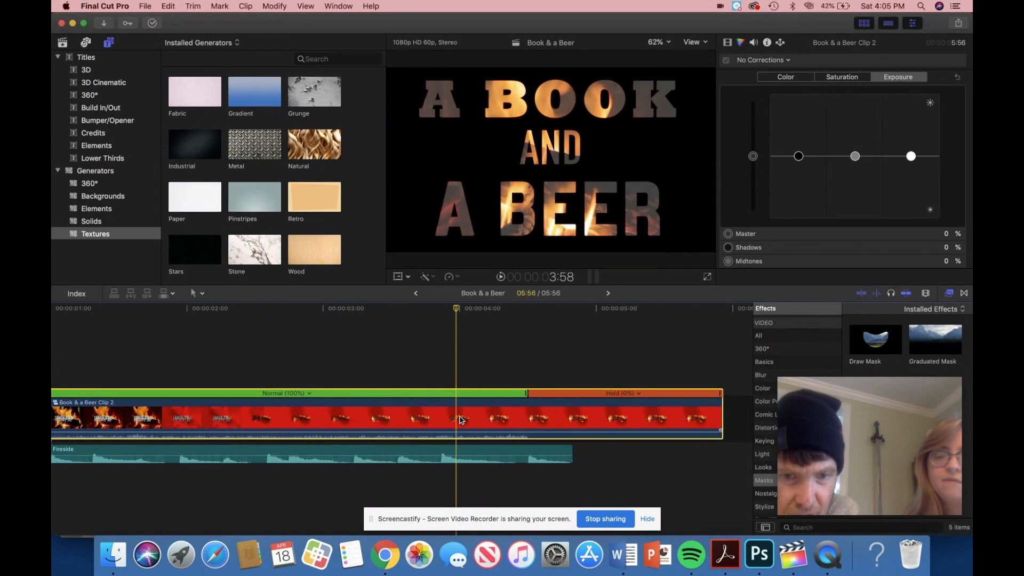
key("shift+h")
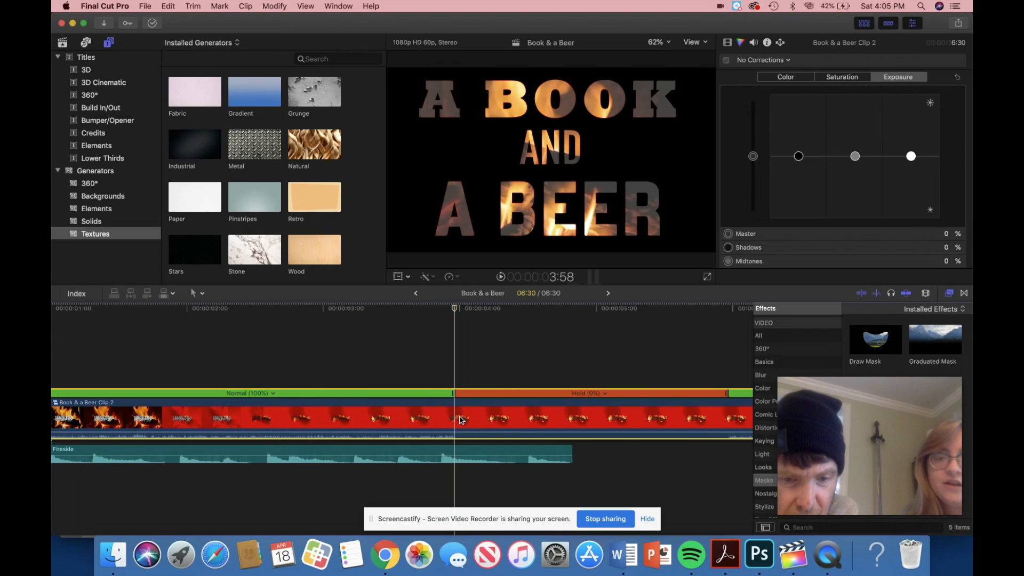
Step: Shorten the hold segment at 3:58 to a few frames and slow the segment after it to 25%
scroll(462, 419, "right", 3)
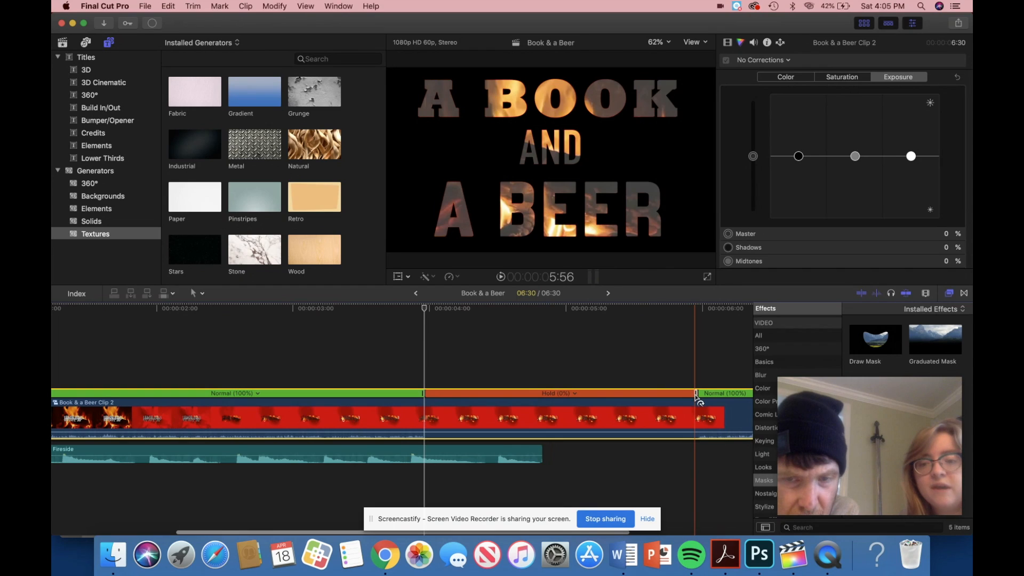
left_click_drag(442, 408, 426, 395)
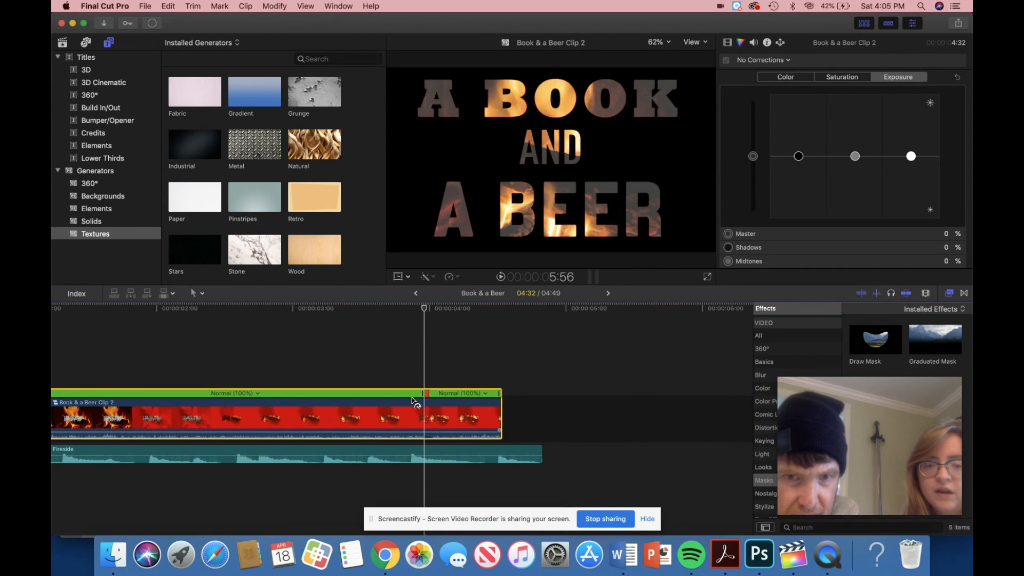
left_click(482, 394)
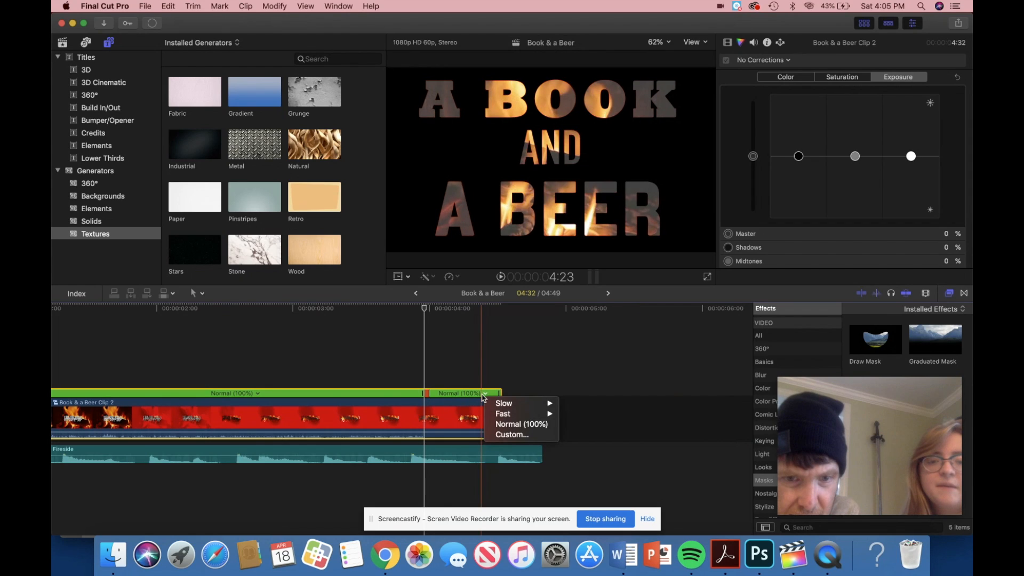
mouse_move(528, 403)
left_click(578, 414)
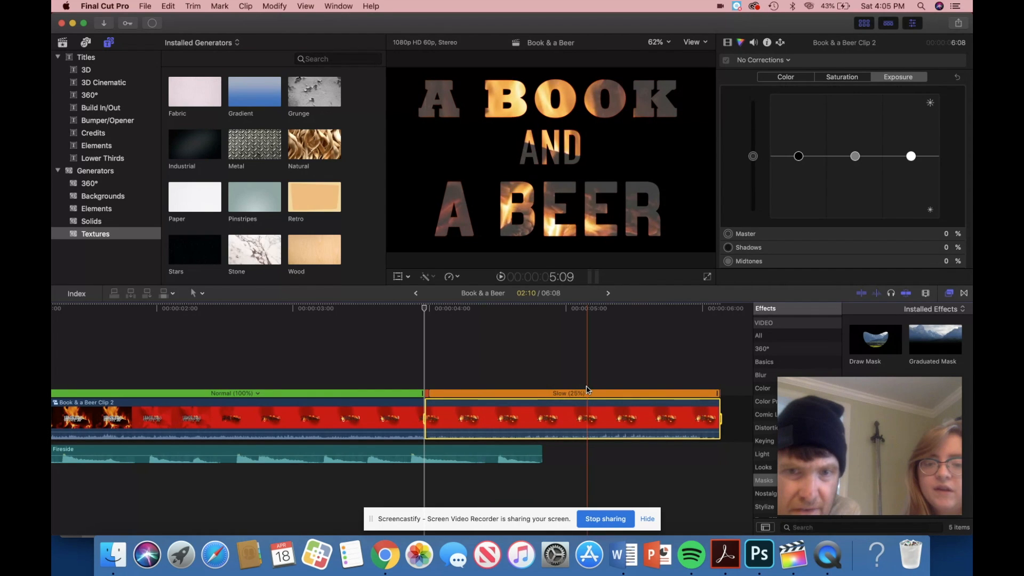
Step: Set a custom speed rate of 40% for the slowed segment at the clip's end
left_click(589, 394)
left_click(605, 435)
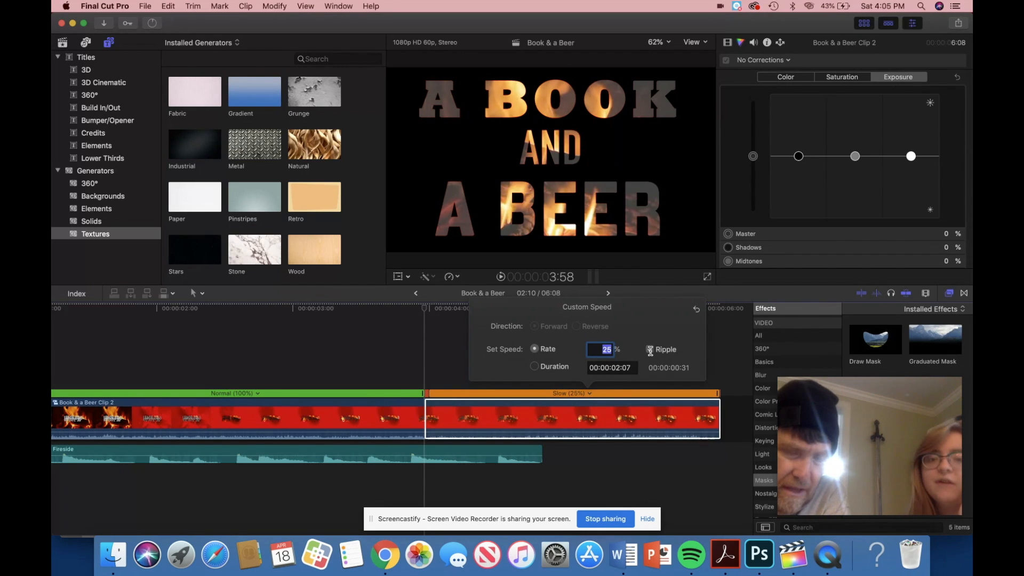
type("40")
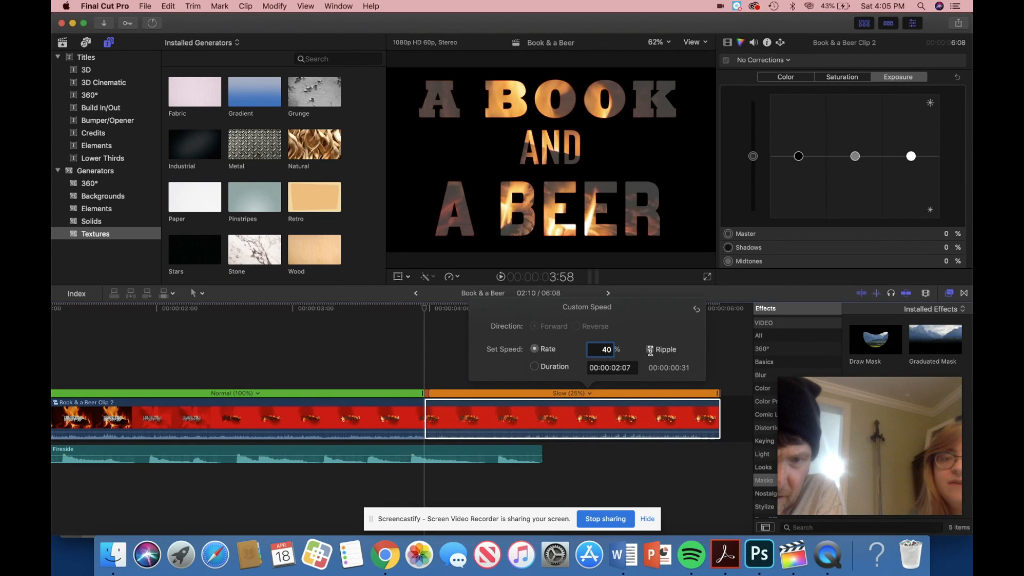
key("Return")
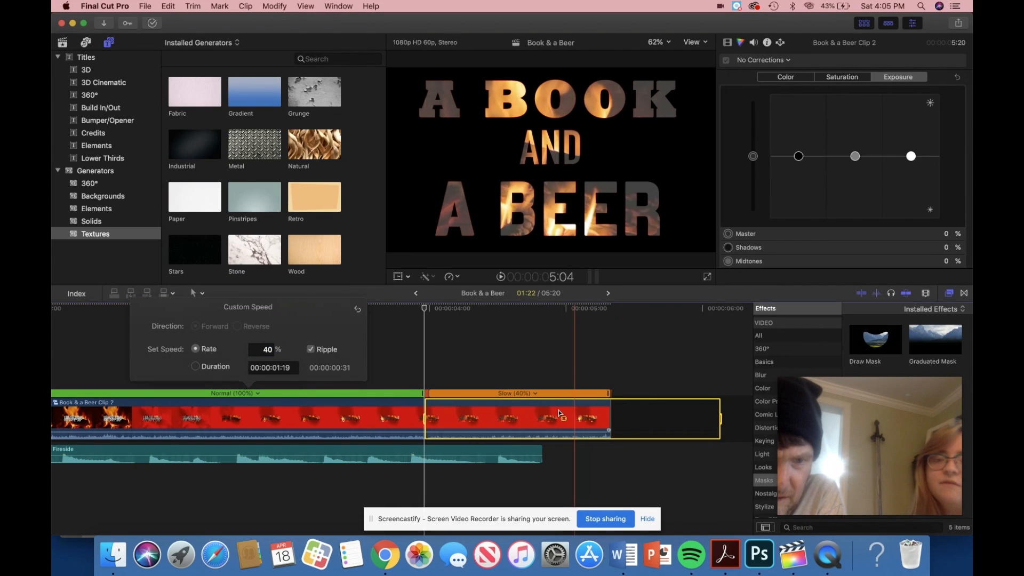
left_click(511, 368)
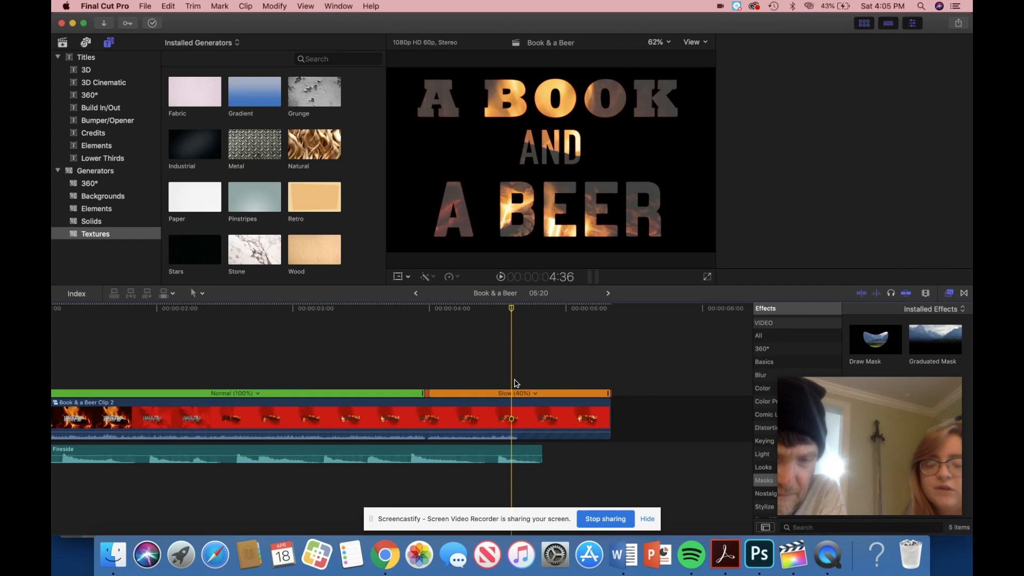
Step: Undo the custom rate, the slow-down, the shortened hold and the hold segment added at 3:58
key("super+z")
key("super+z")
key("super+z")
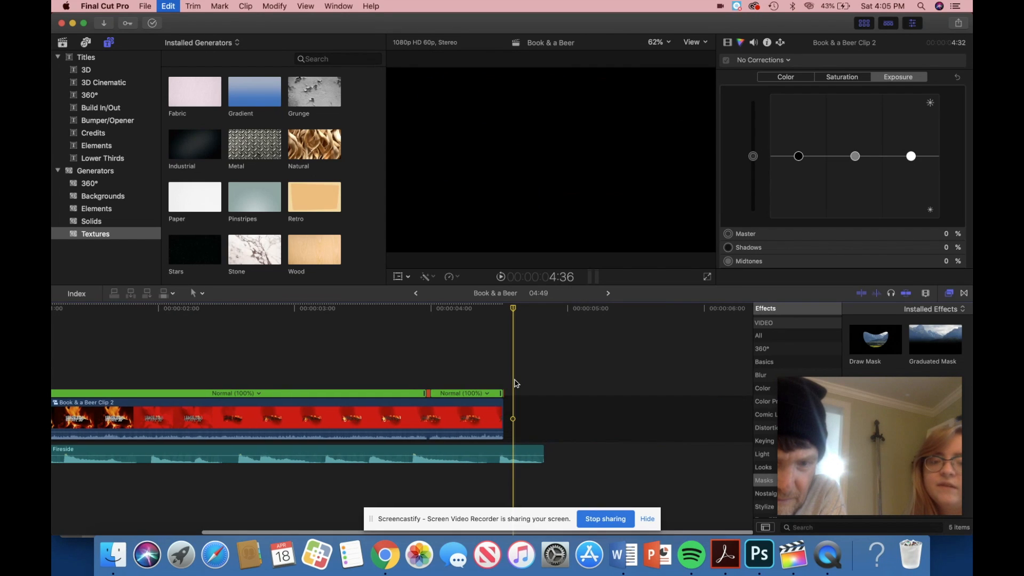
key("super+z")
key("super+z")
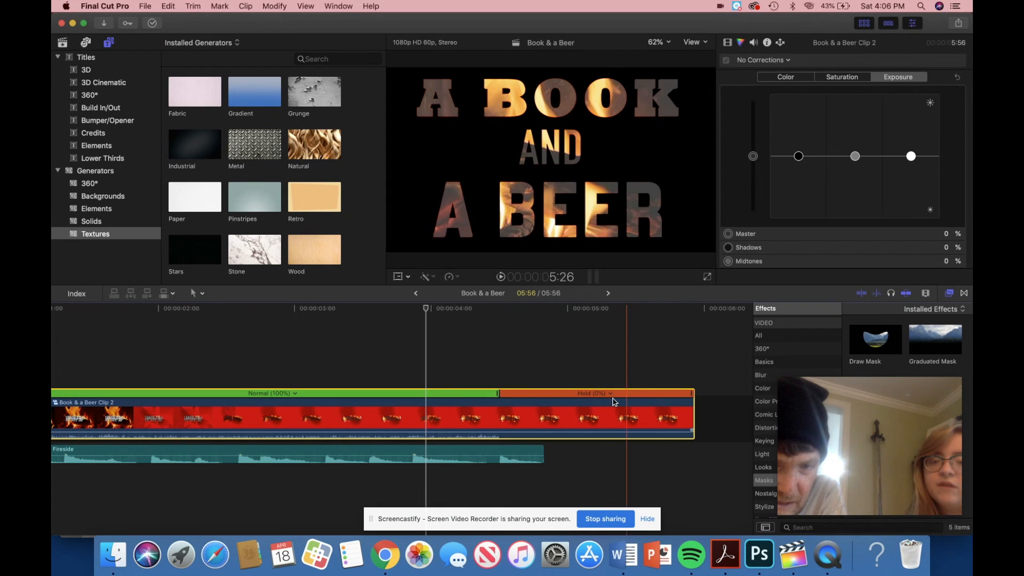
Step: Show the Custom Speed settings of the hold segment at the clip's end, and close them
left_click(610, 394)
left_click(636, 404)
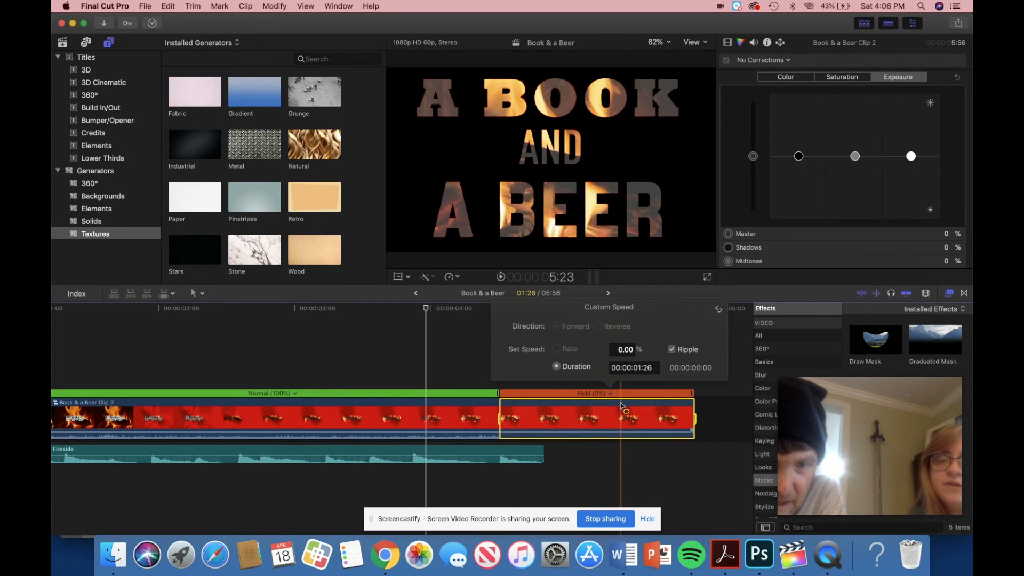
left_click(625, 349)
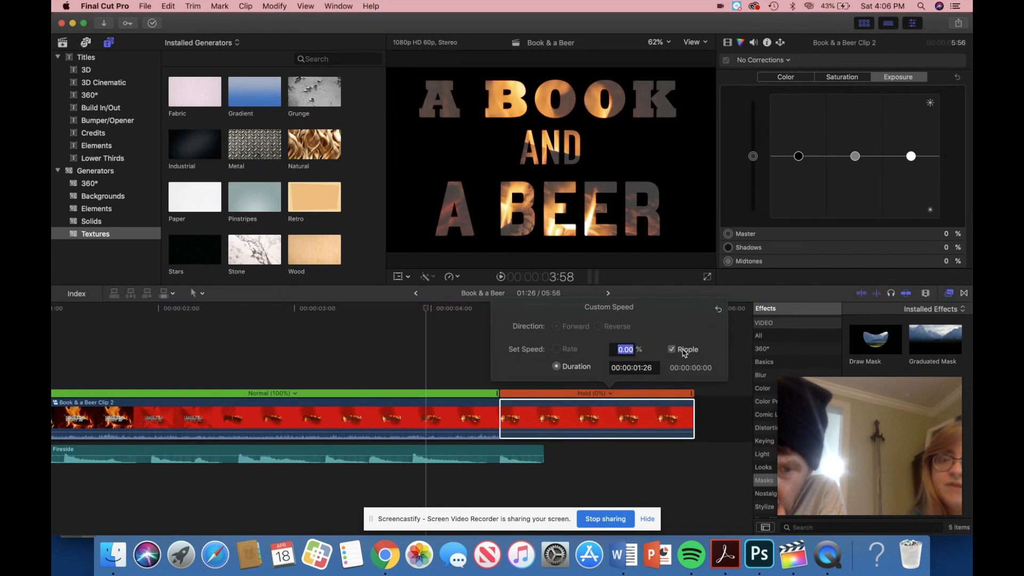
left_click(712, 408)
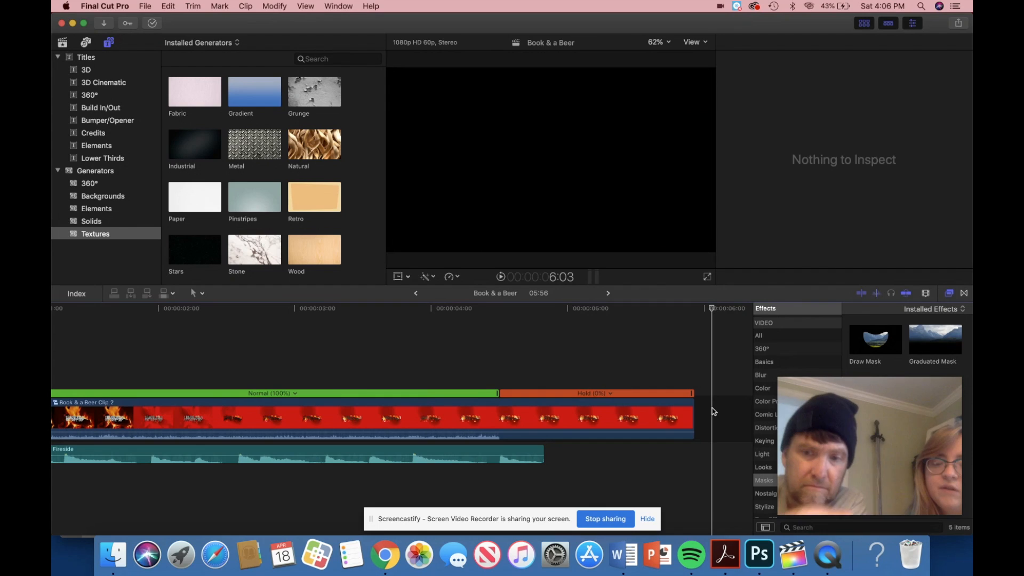
Step: Replay the project from its start to review the title reveal leading into the hold segment
key("z")
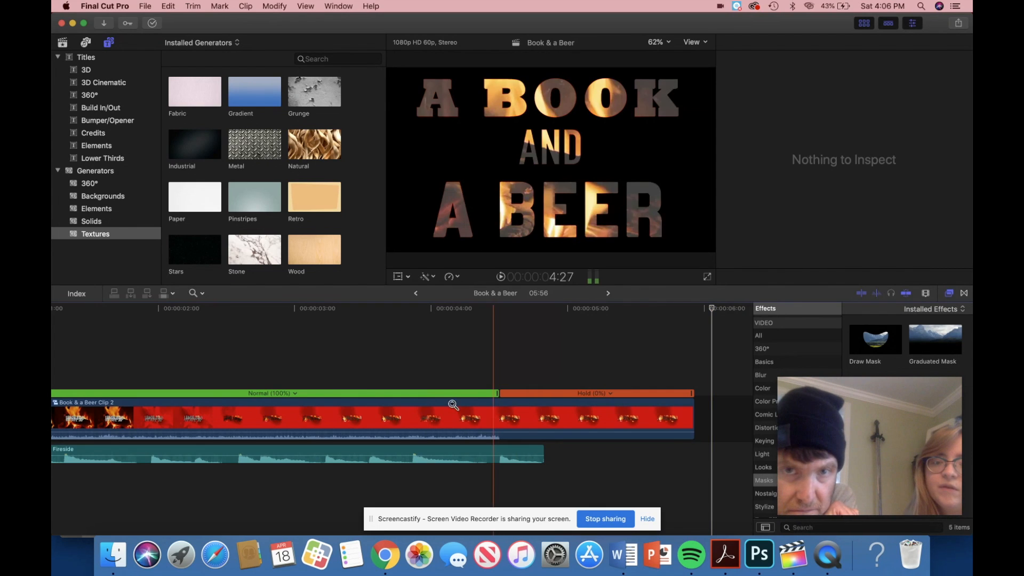
scroll(430, 419, "left", 8)
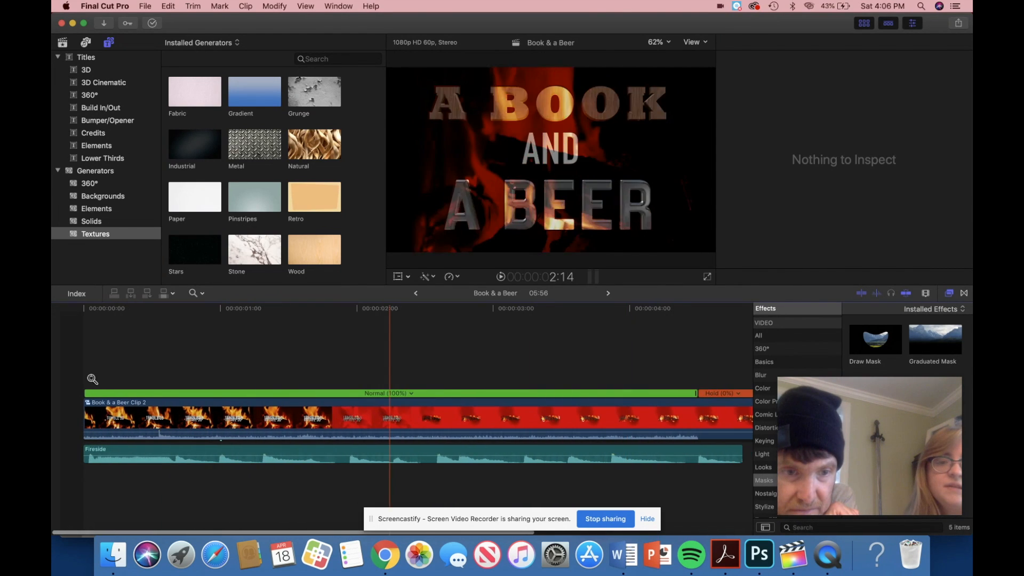
key("space")
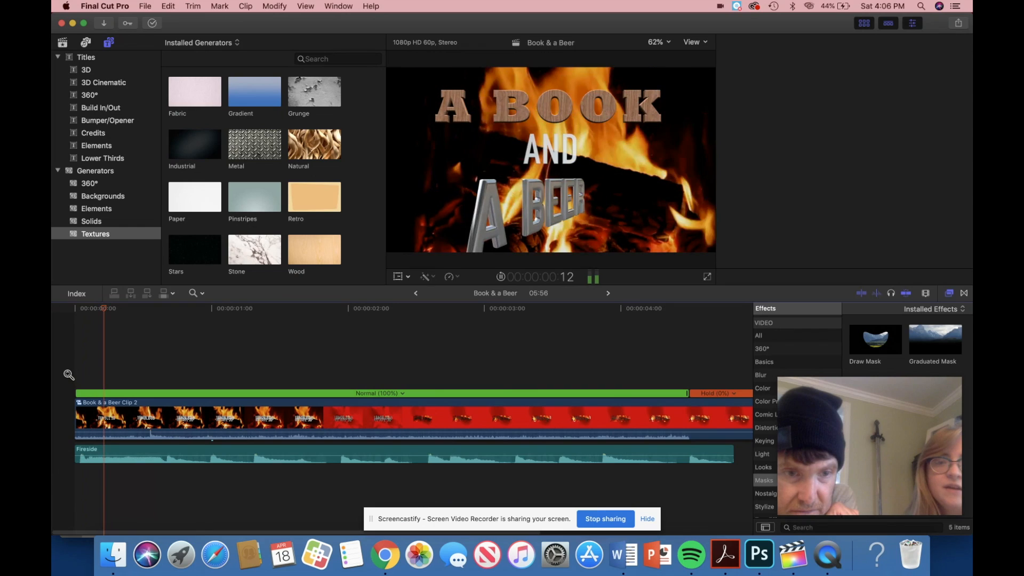
key("super+6")
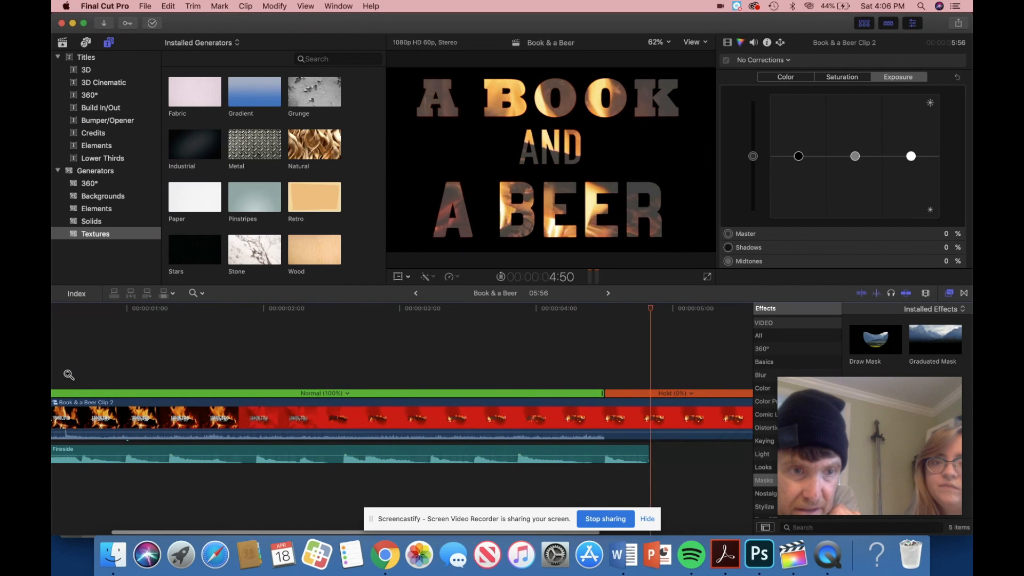
key("space")
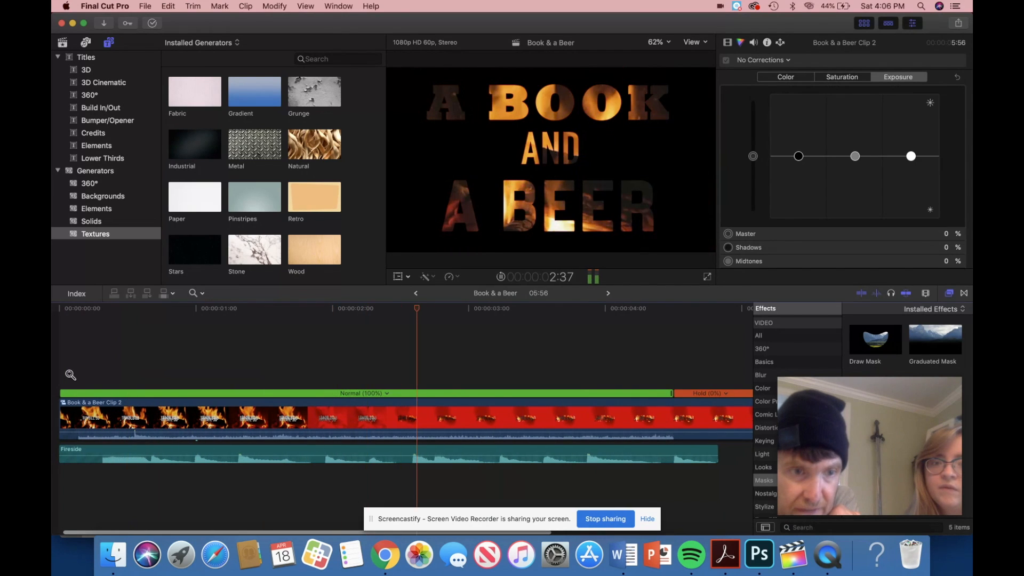
Step: Play the project in full screen to review the fireplace title reveal, and exit the full-screen playback
left_click(699, 44)
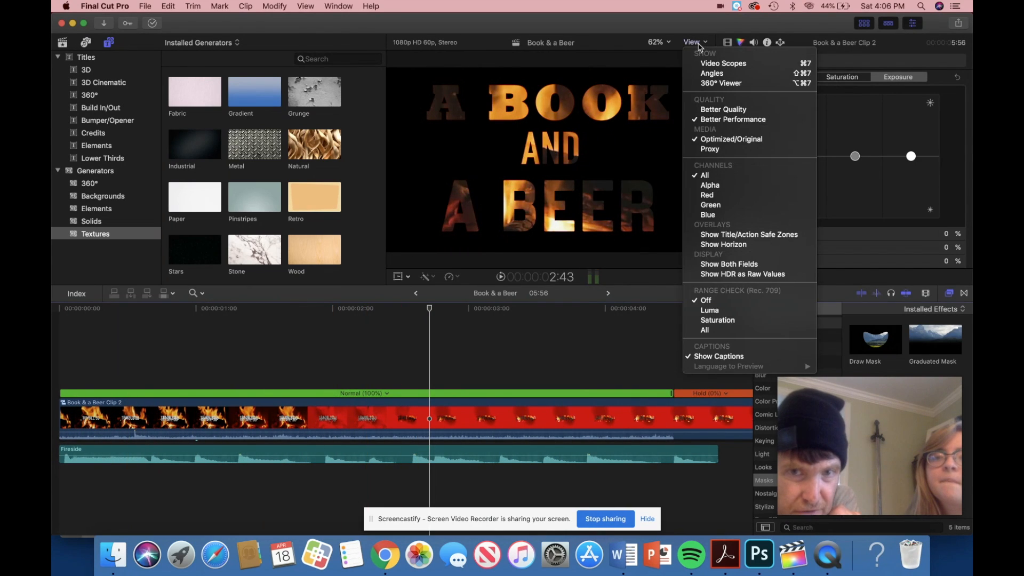
left_click(632, 22)
left_click(145, 5)
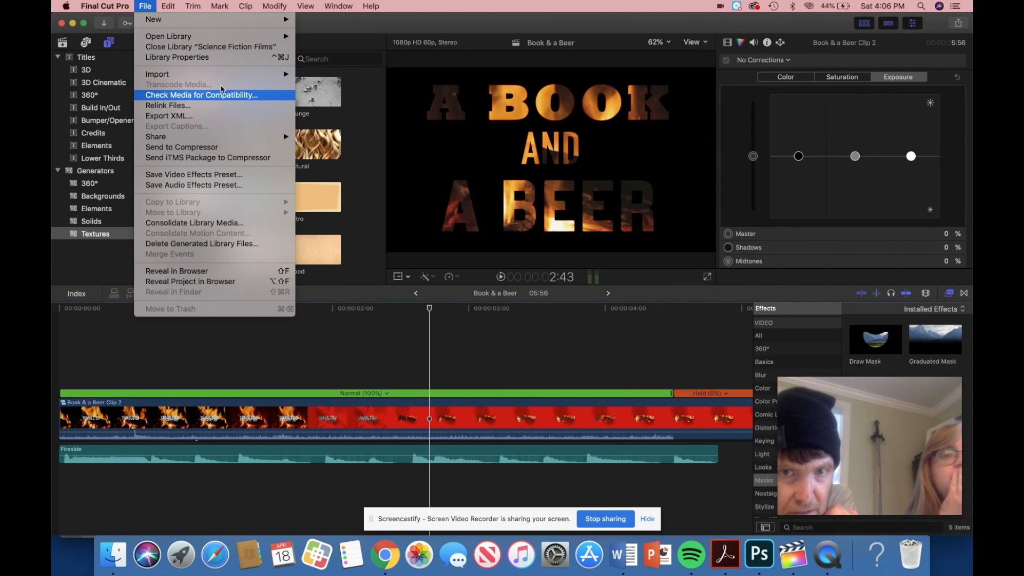
mouse_move(265, 7)
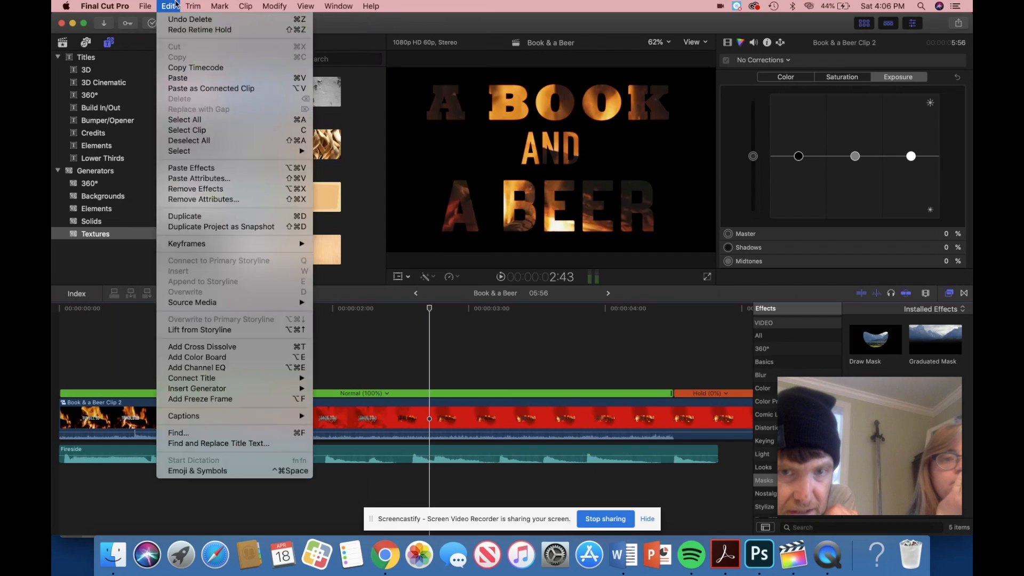
mouse_move(296, 8)
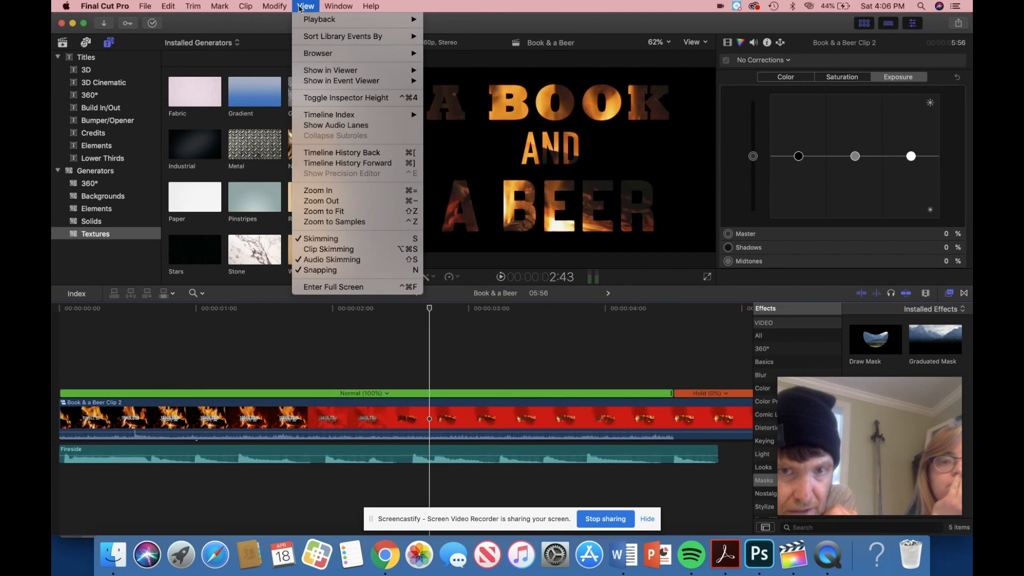
mouse_move(326, 20)
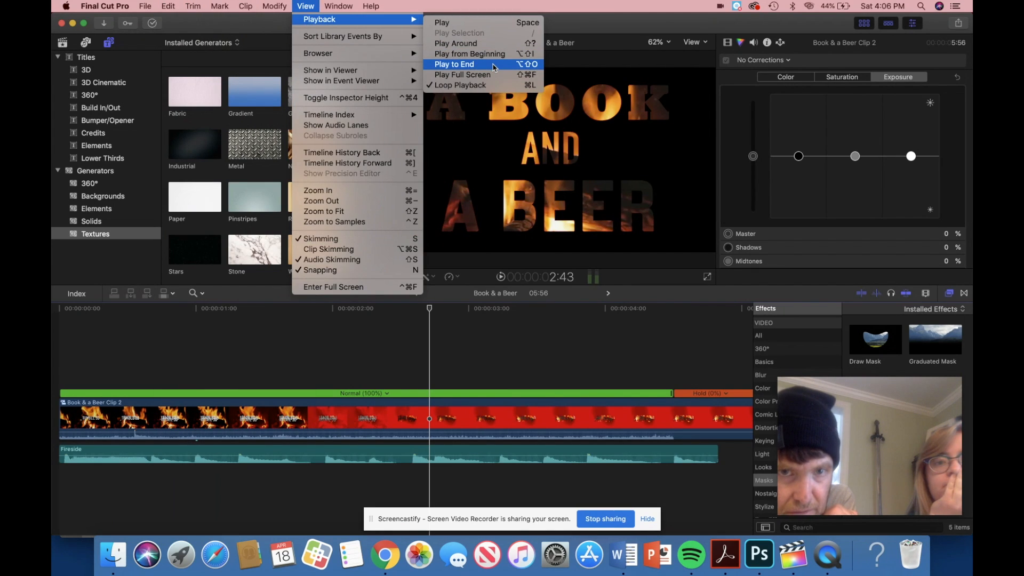
left_click(493, 65)
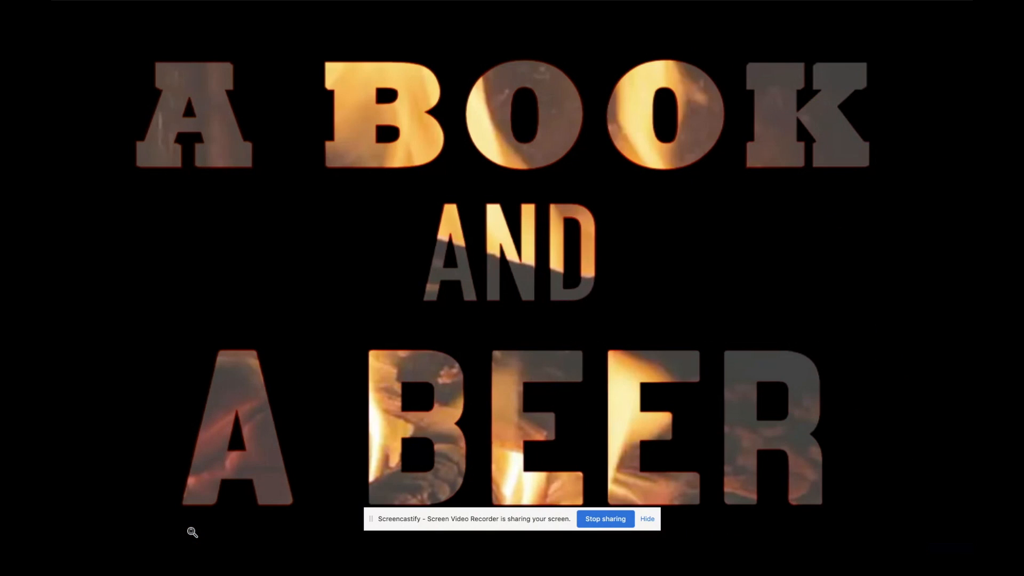
key("Escape")
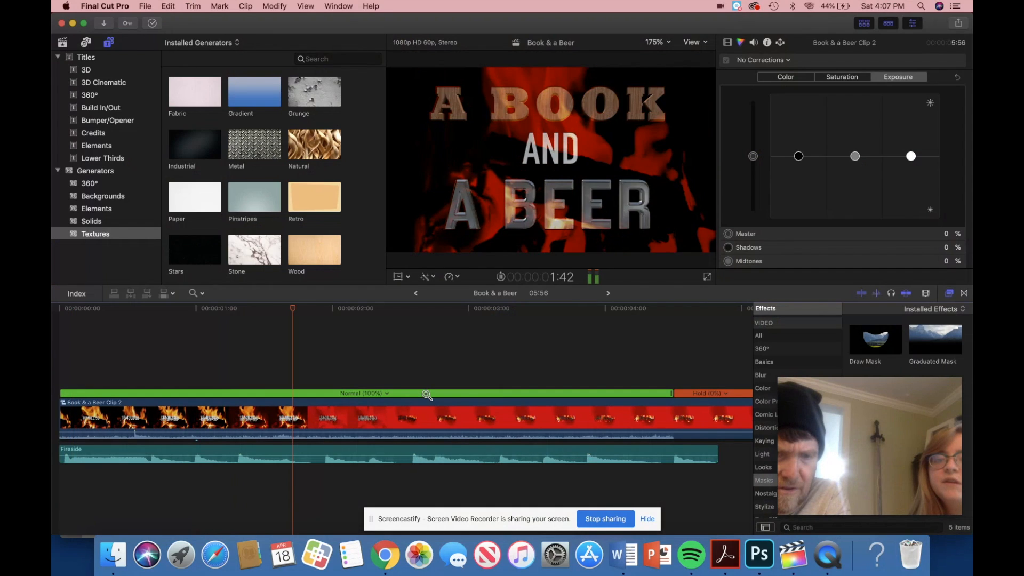
Step: Stop playback, examine the timeline through the end of the hold segment, and switch to the Select tool
key("space")
scroll(426, 394, "left", 2)
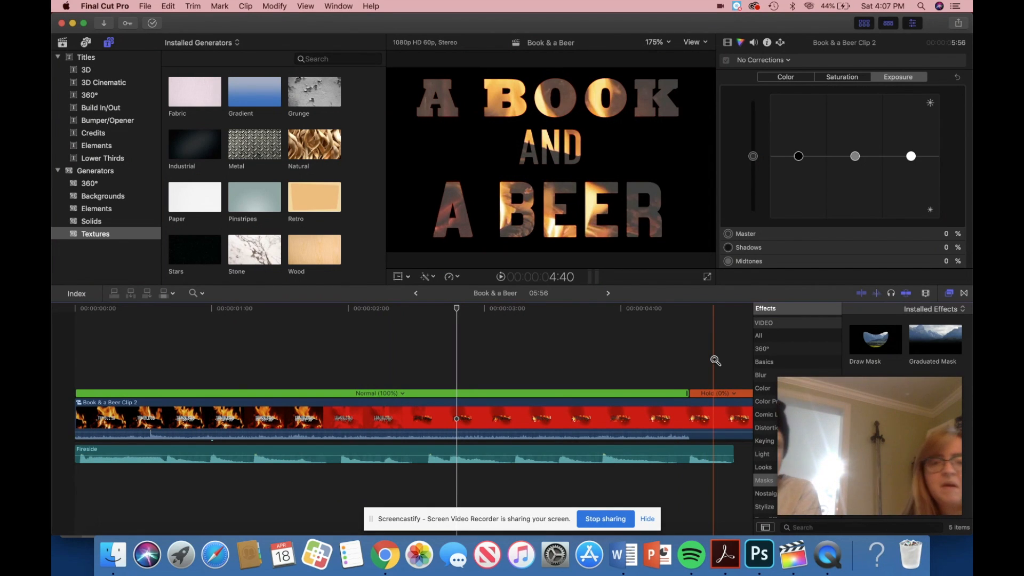
scroll(714, 361, "right", 10)
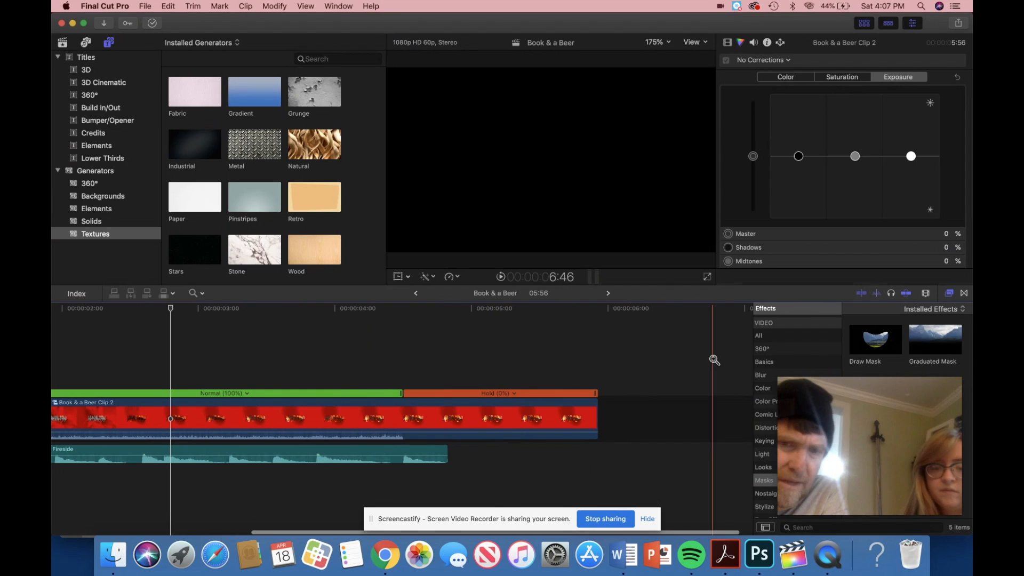
key("a")
scroll(693, 362, "left", 8)
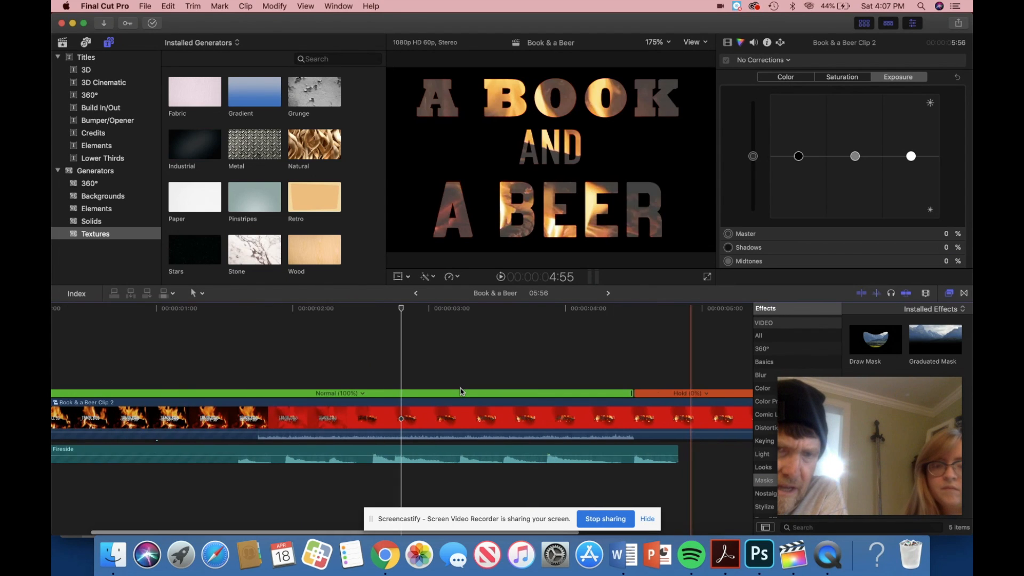
scroll(460, 391, "left", 3)
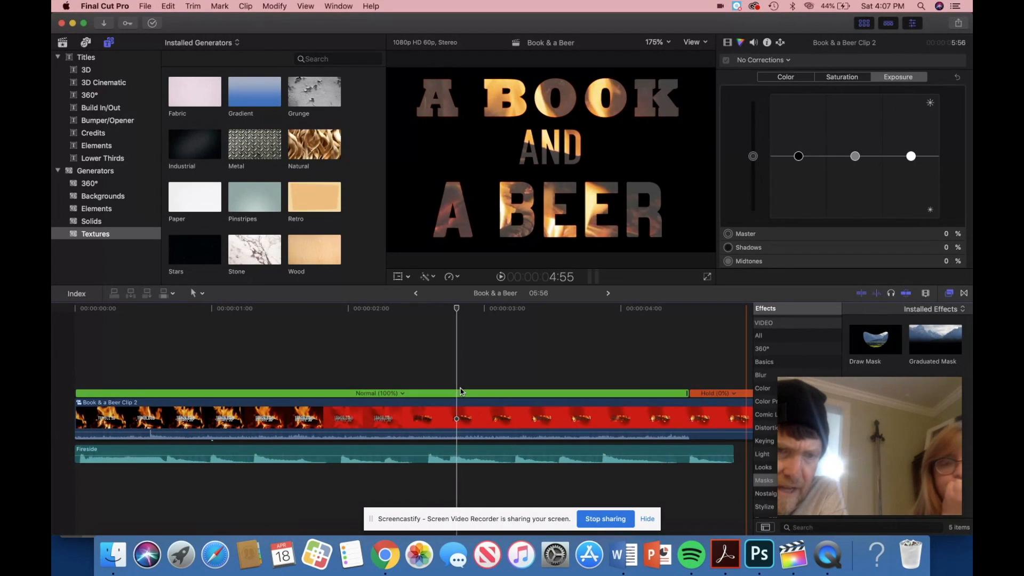